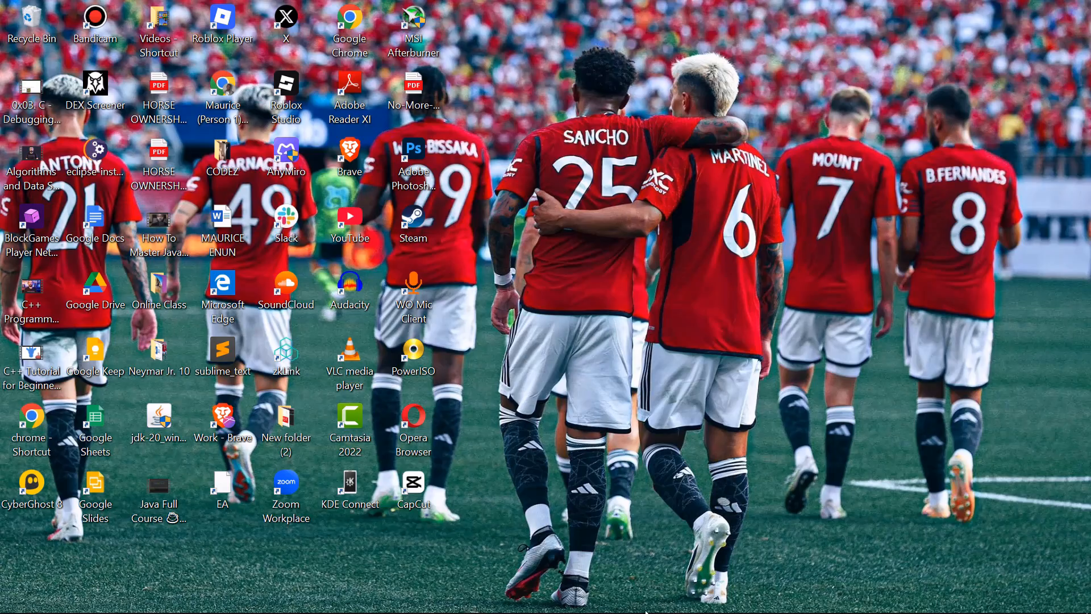
# Switch to the Brave browser, bring up the Shopify store's home page and start adding the first product.
pyautogui.moveTo(646, 612)
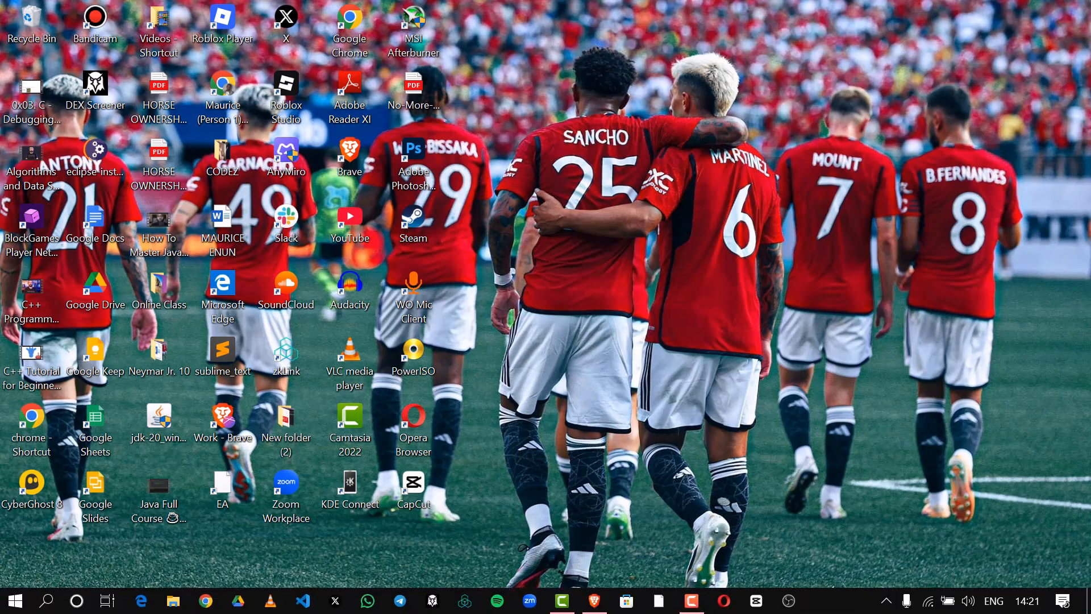
pyautogui.click(599, 611)
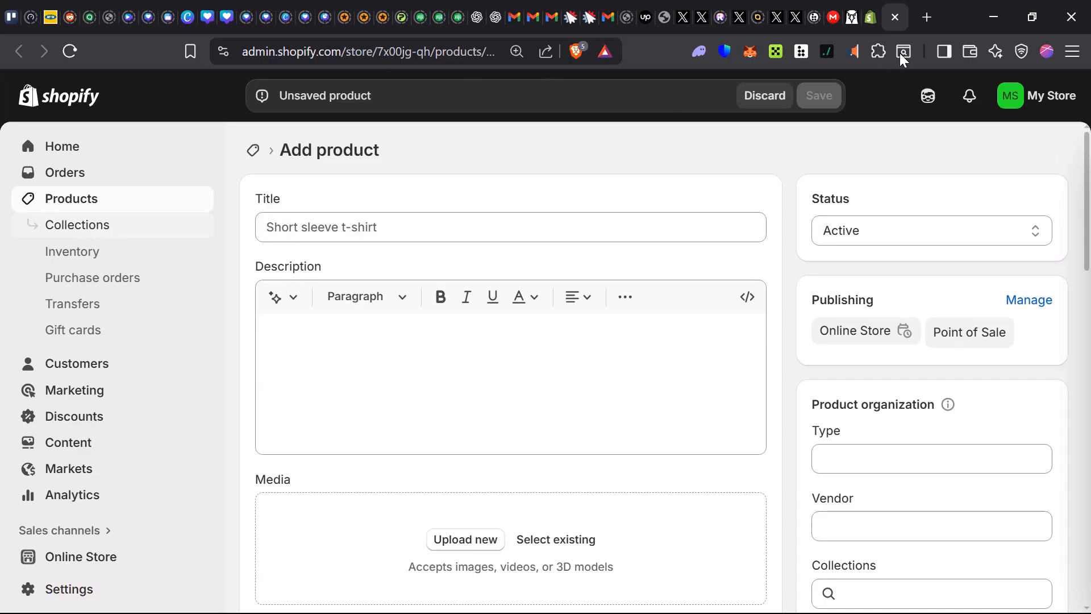
pyautogui.click(871, 19)
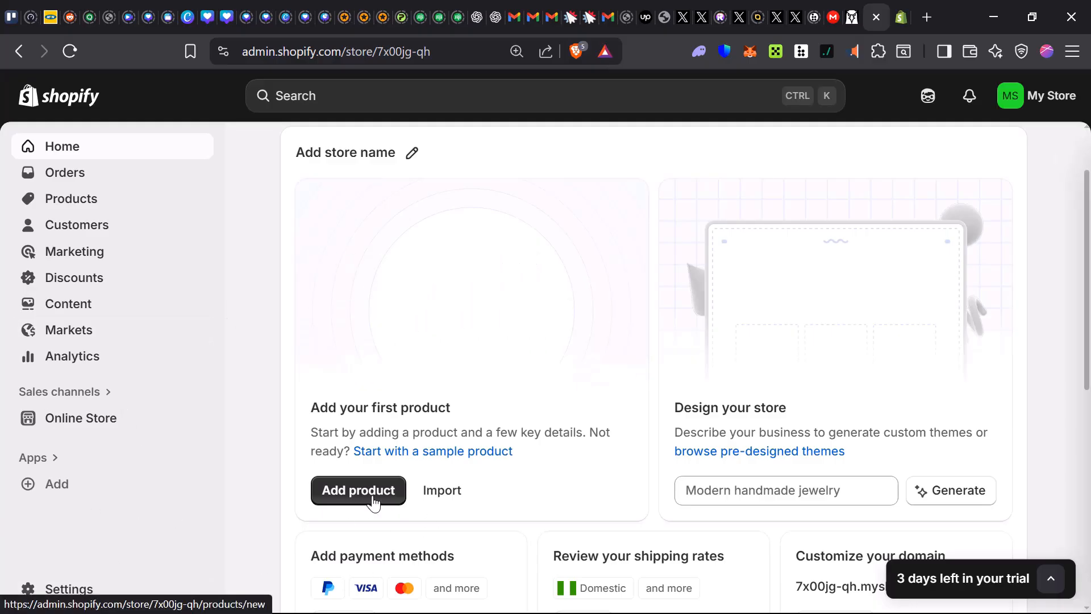
pyautogui.click(372, 503)
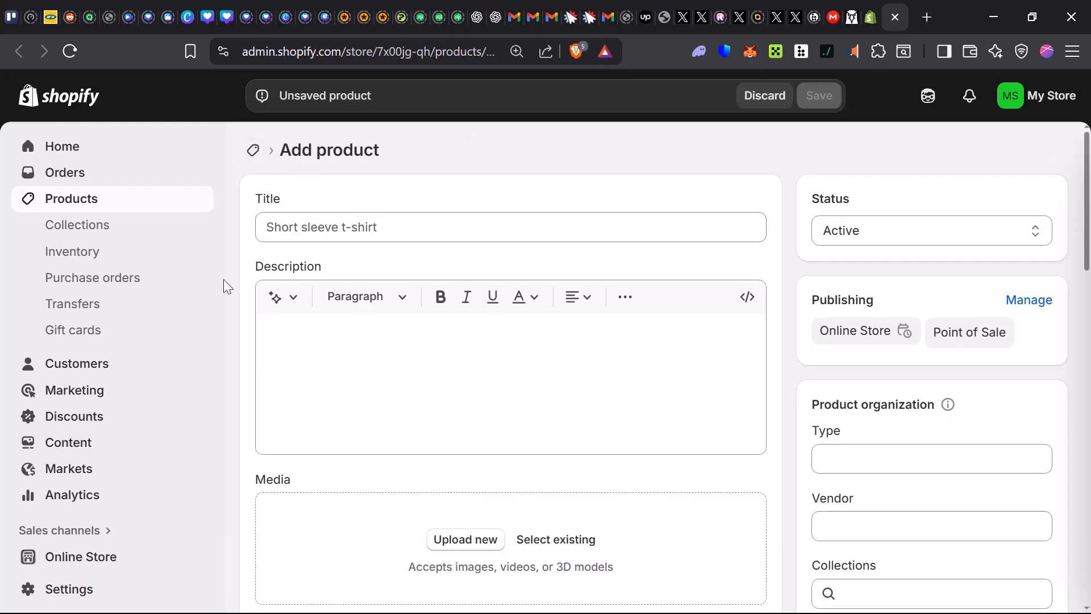
# Look through the new product form's sections, from media, category and pricing down to inventory, shipping, variants and search engine listing.
pyautogui.scroll(-3, 319, 394)
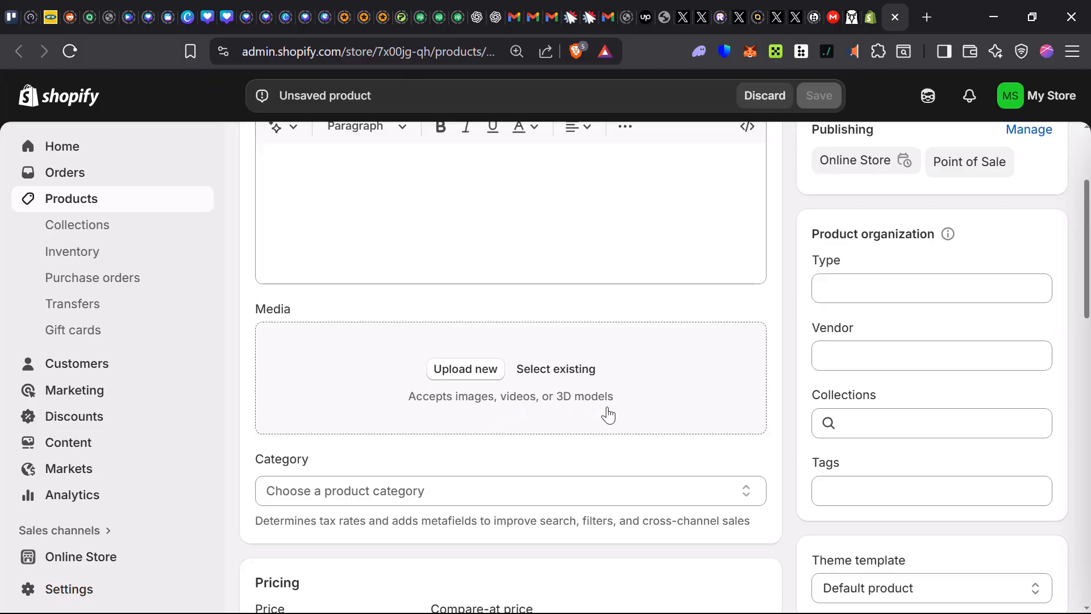
pyautogui.scroll(-2, 441, 428)
pyautogui.scroll(-3, 478, 406)
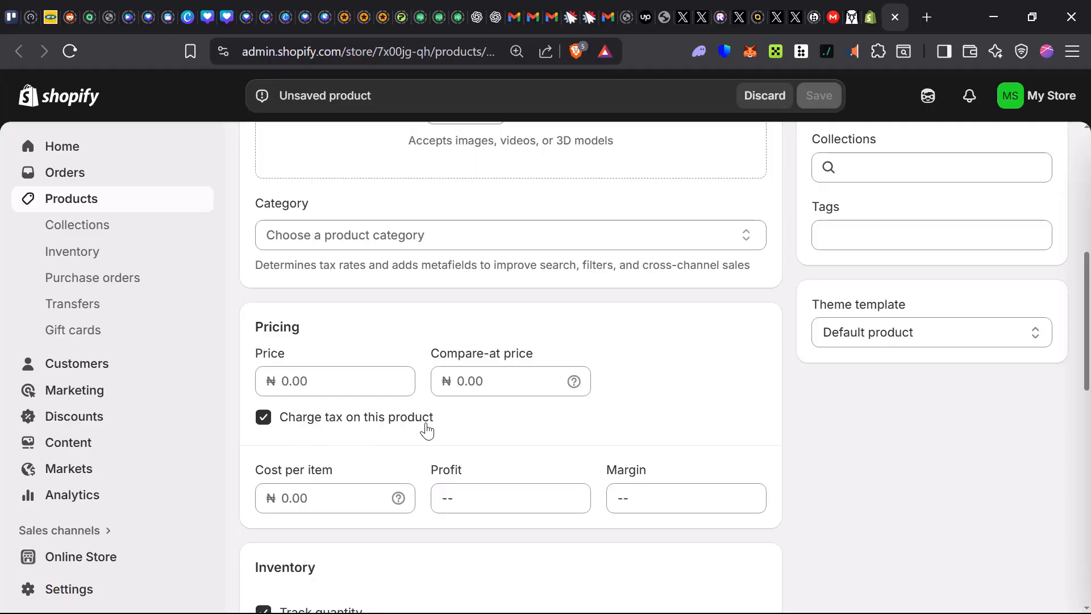
pyautogui.scroll(-2, 380, 457)
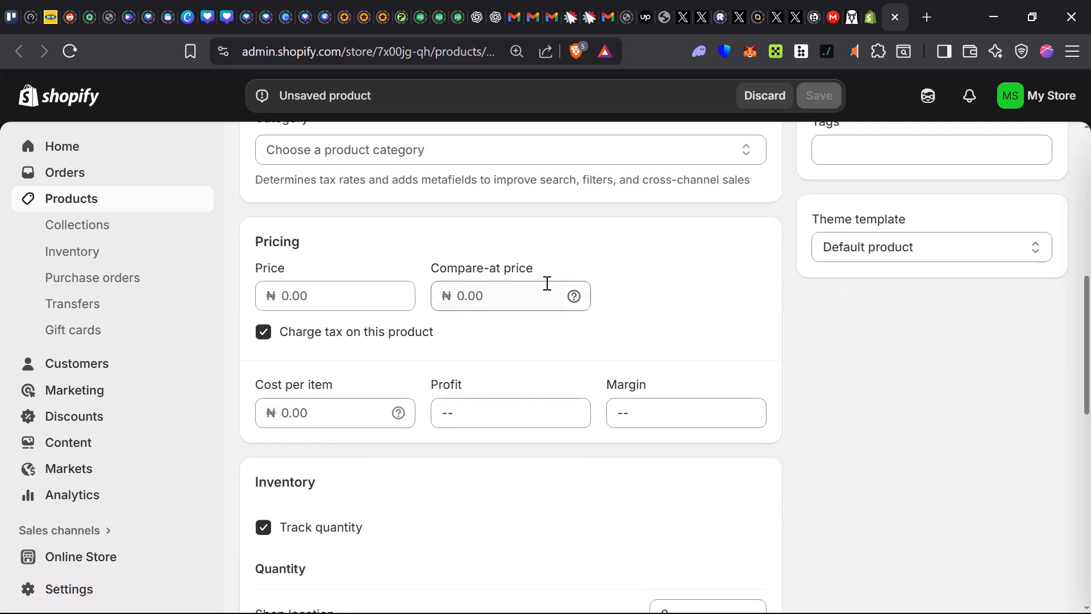
pyautogui.scroll(-4, 397, 375)
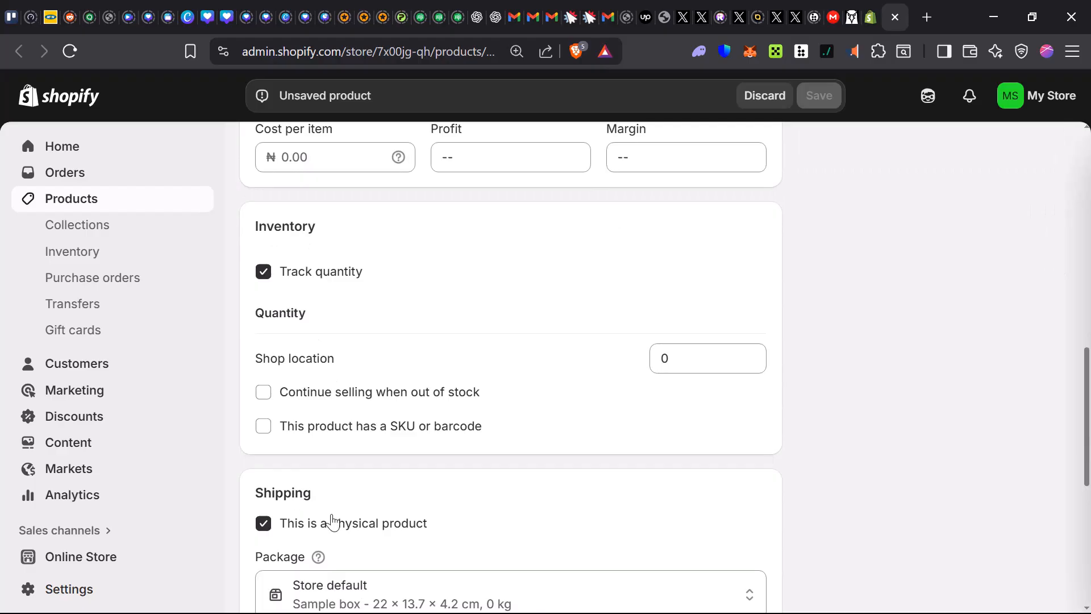
pyautogui.scroll(-4, 333, 519)
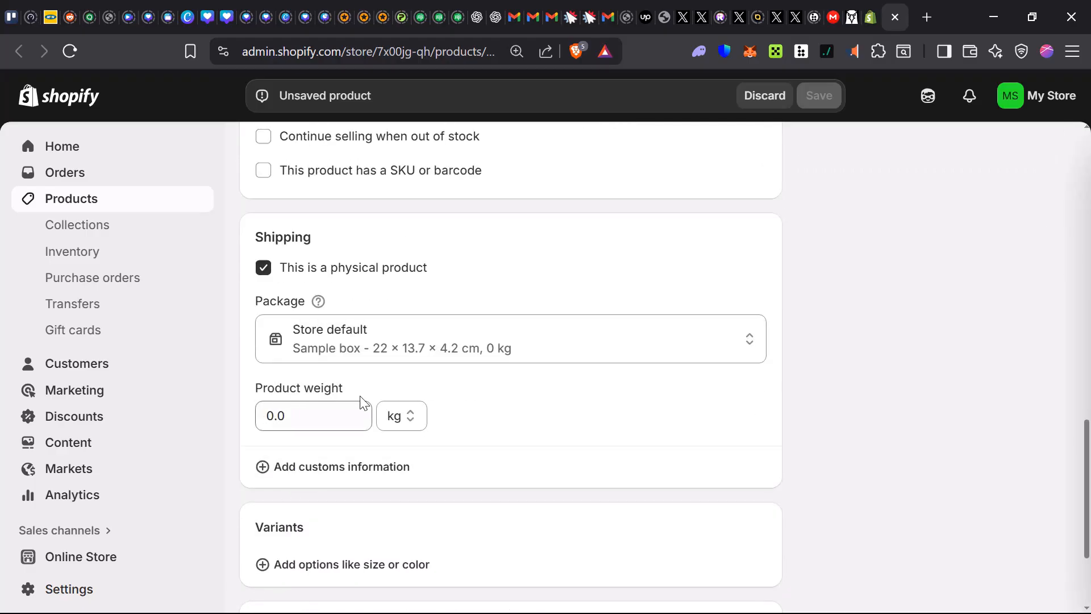
pyautogui.scroll(-1, 322, 485)
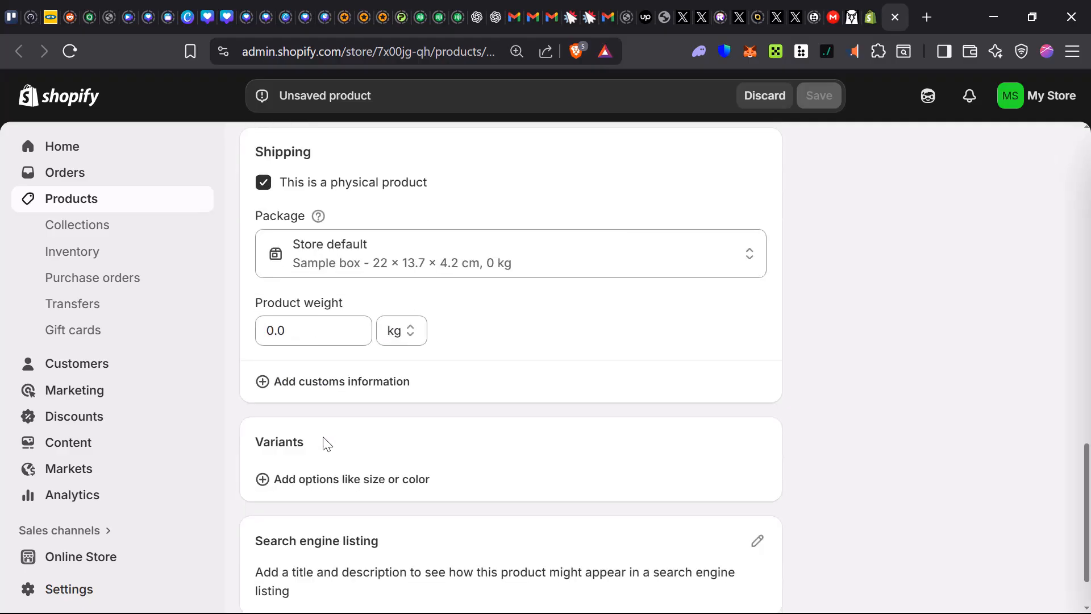
pyautogui.scroll(-1, 355, 403)
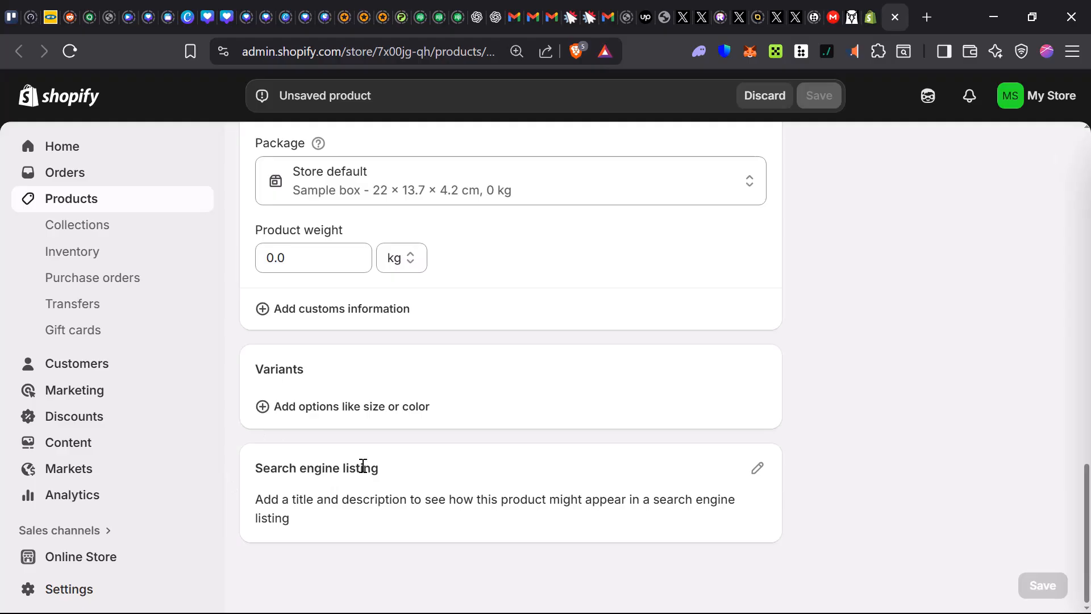
pyautogui.moveTo(273, 495); pyautogui.dragTo(528, 523)
pyautogui.click(531, 525)
pyautogui.scroll(18, 568, 495)
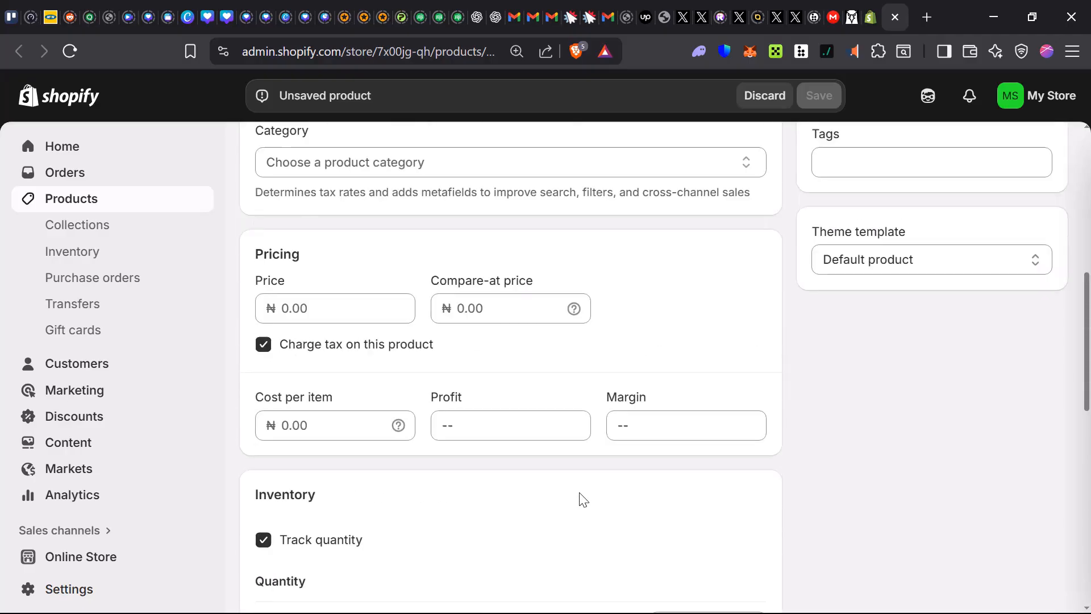
pyautogui.scroll(3, 884, 287)
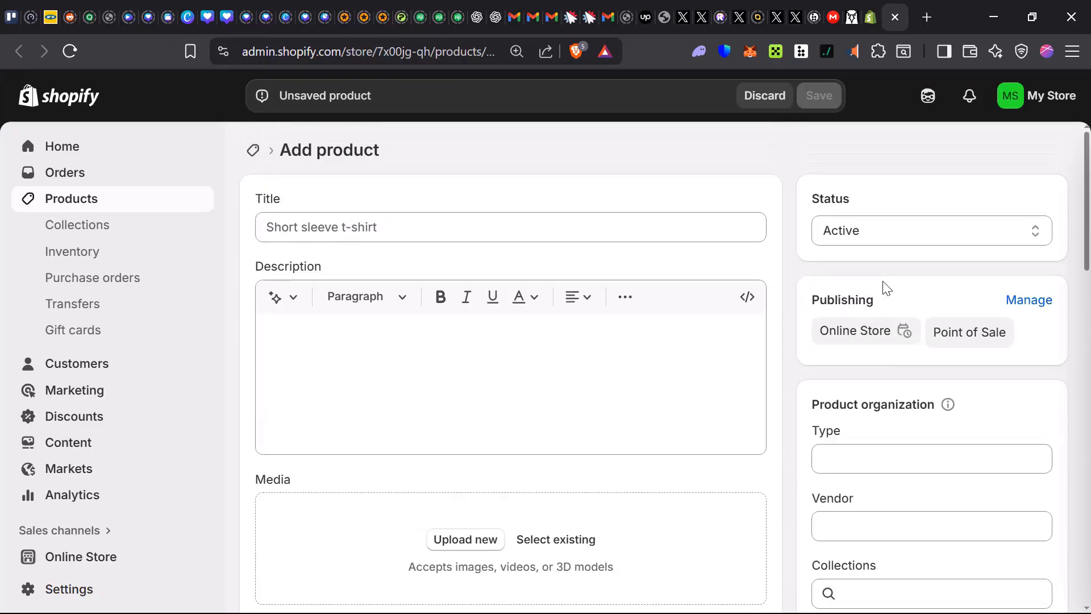
# Examine the available product status options, the product organization fields and the theme template choices.
pyautogui.click(897, 238)
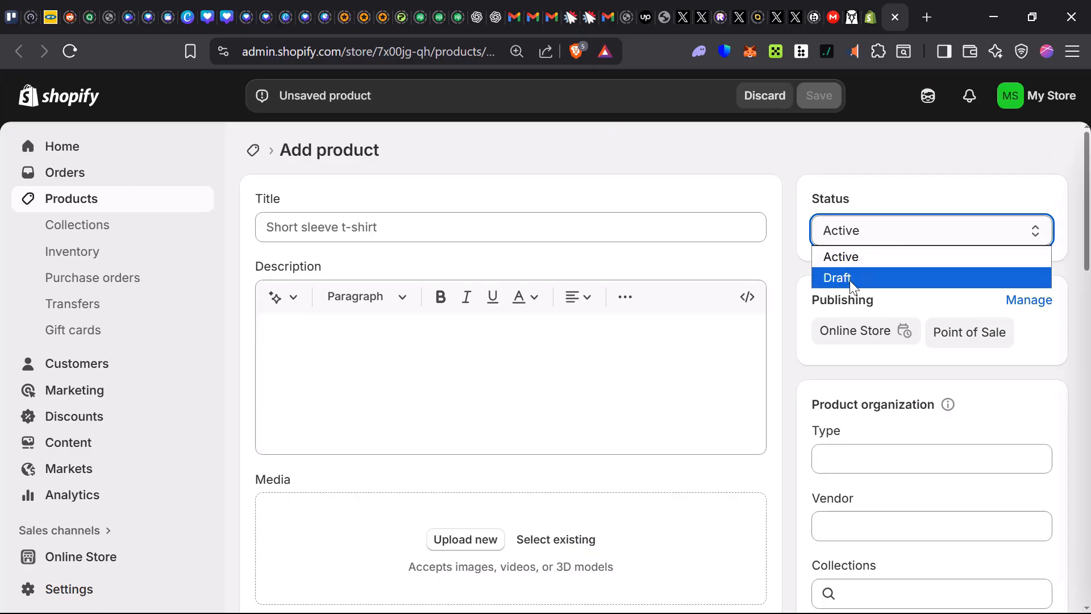
pyautogui.click(909, 173)
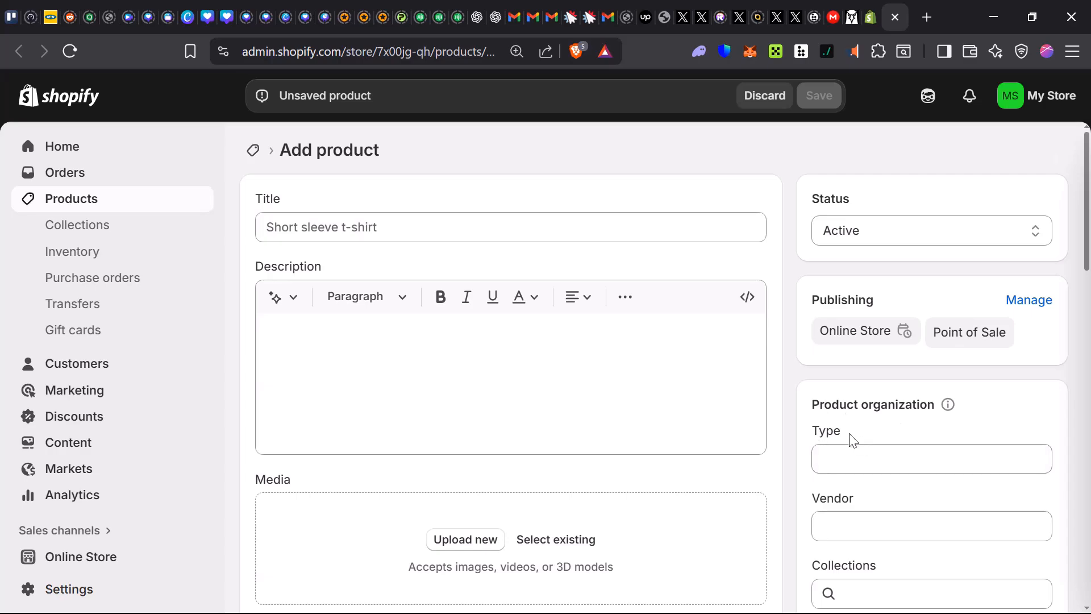
pyautogui.scroll(-2, 850, 440)
pyautogui.scroll(-2, 858, 506)
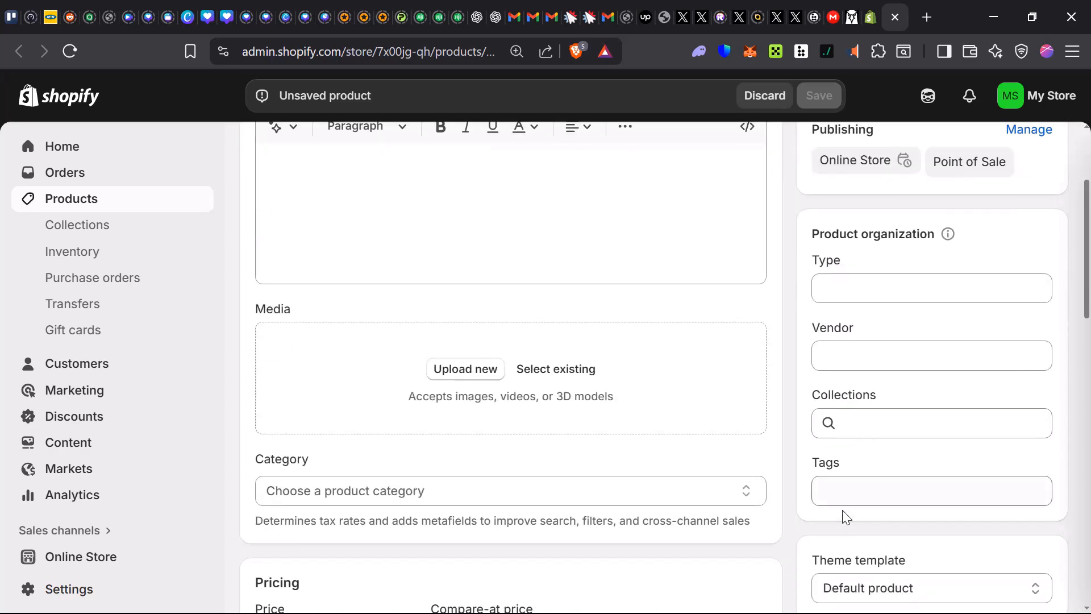
pyautogui.scroll(-2, 881, 534)
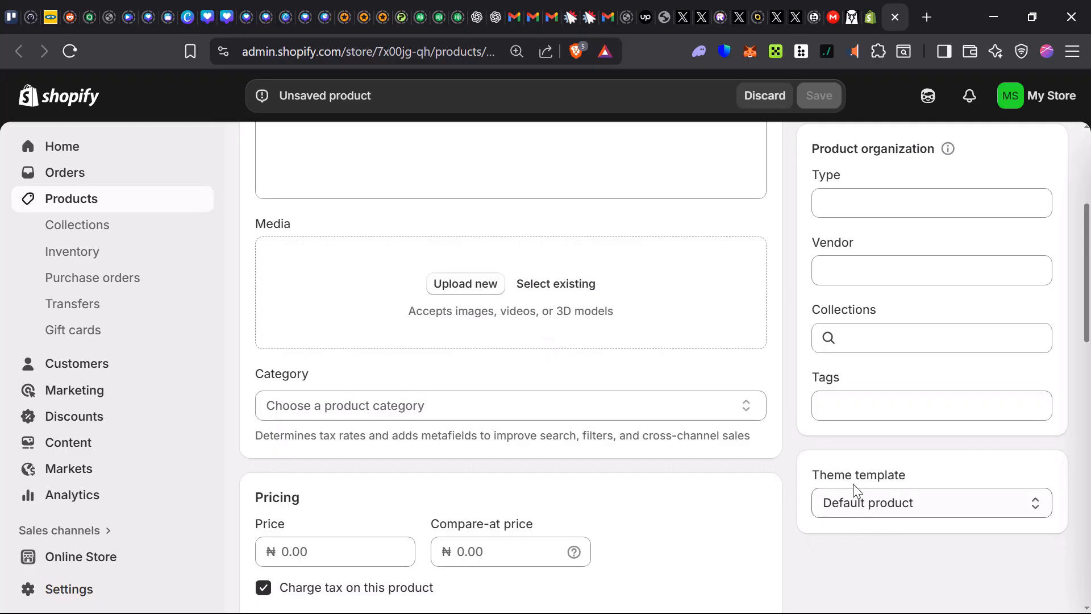
pyautogui.click(895, 515)
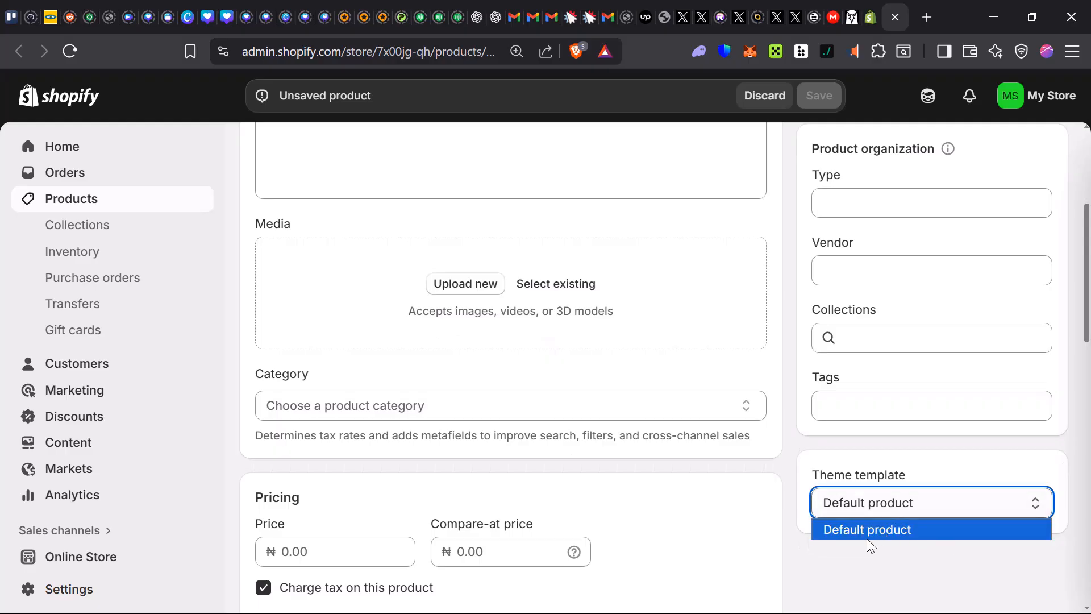
pyautogui.click(893, 533)
pyautogui.scroll(5, 511, 509)
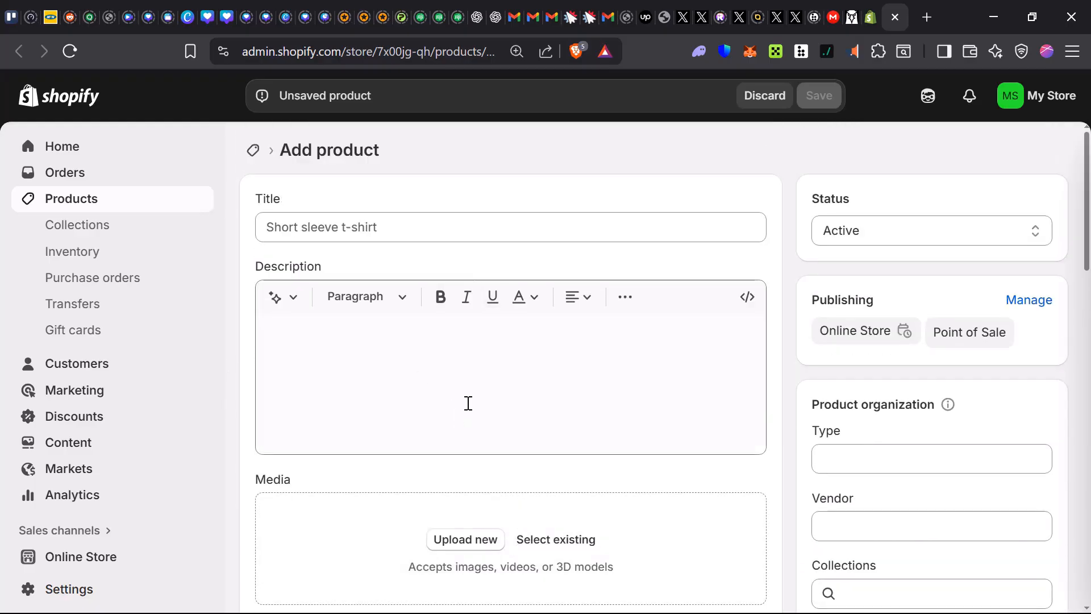
# Title the product "T Shirt" and enter the description "A simple looking Tee Shirt".
pyautogui.click(360, 224)
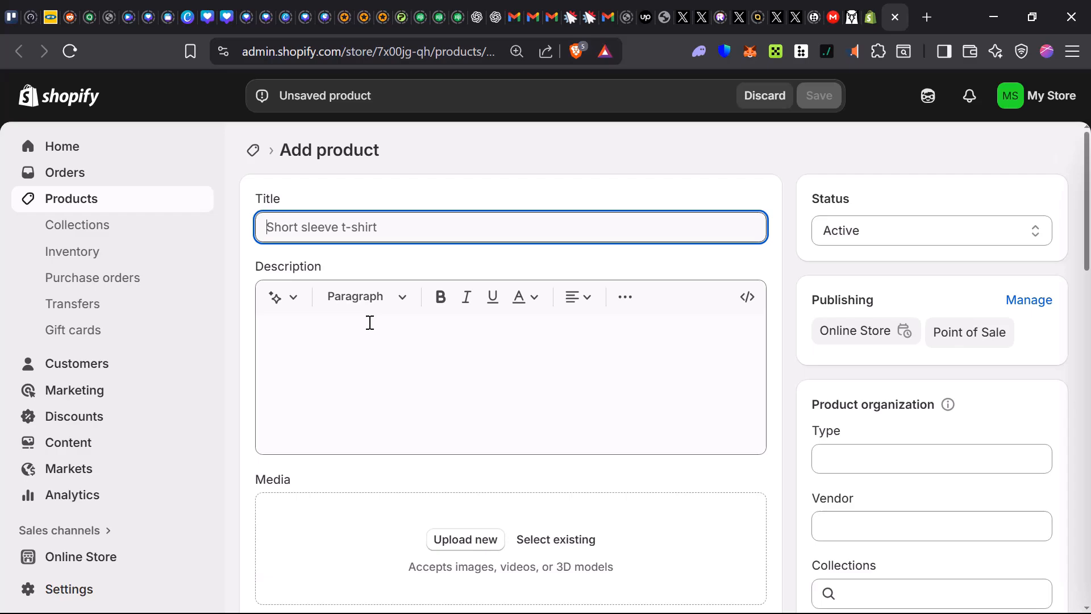
pyautogui.write('T Shirt')
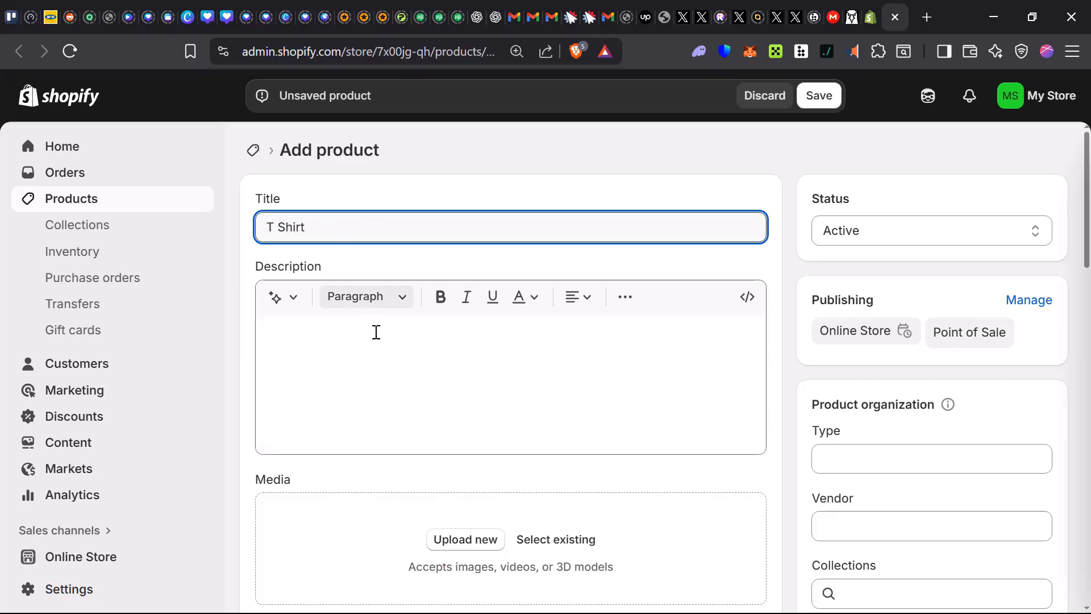
pyautogui.click(302, 334)
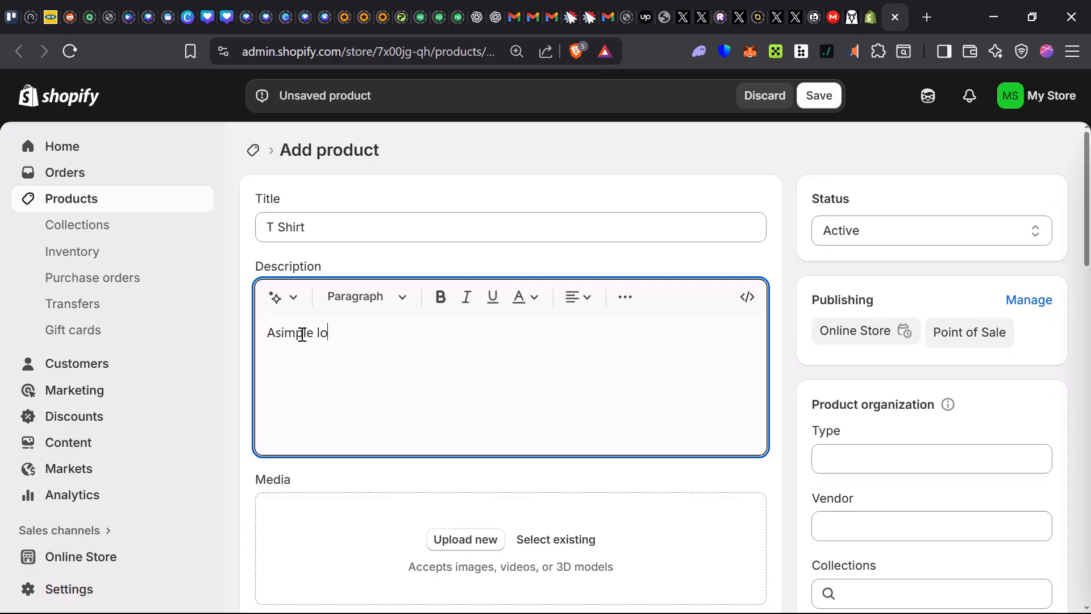
pyautogui.write('Asimple looking Tee Shirt')
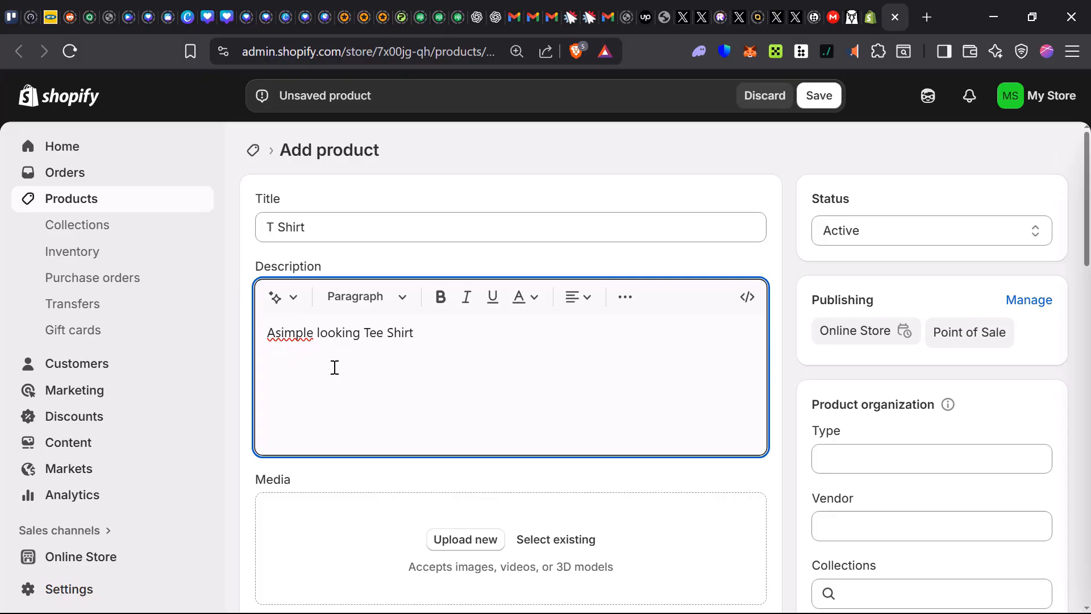
# Upload the image "Summer time cute T-shirt template" from the Downloads folder as the product's media.
pyautogui.scroll(-2, 349, 487)
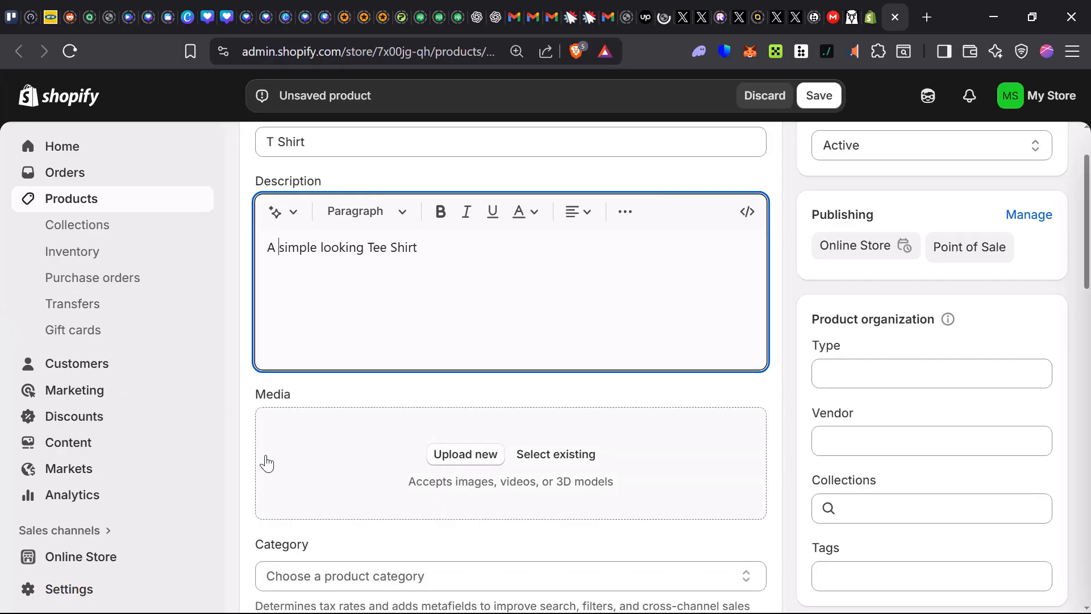
pyautogui.click(463, 459)
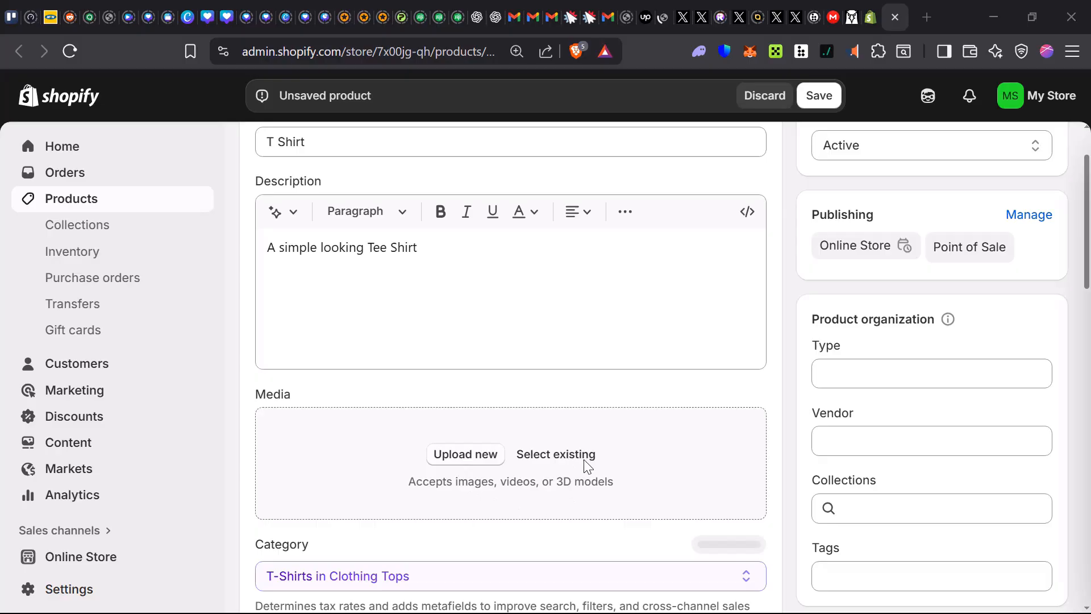
pyautogui.click(472, 454)
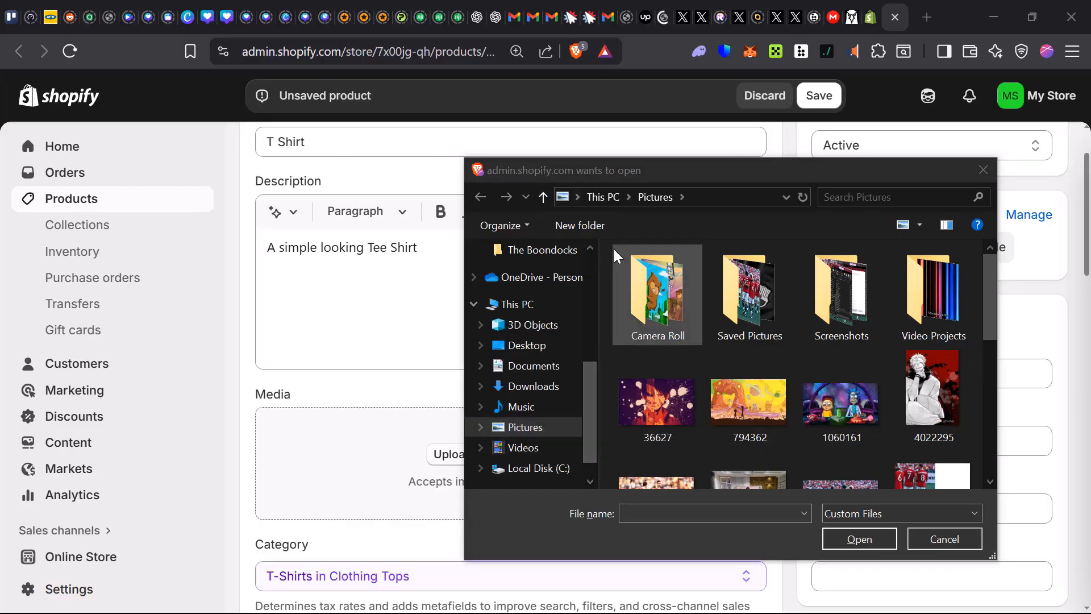
pyautogui.click(534, 387)
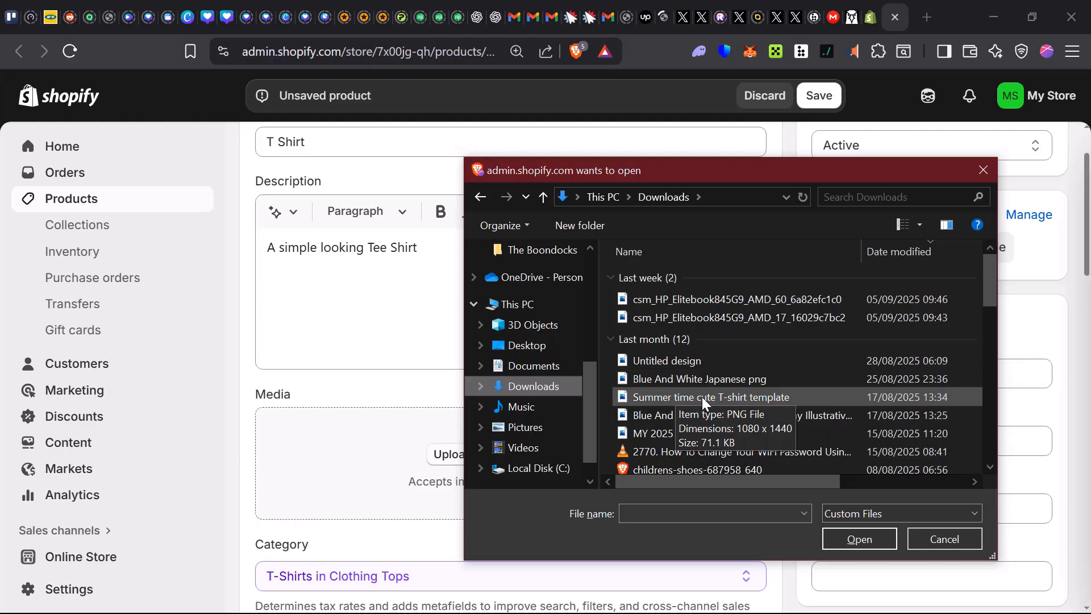
pyautogui.click(703, 394)
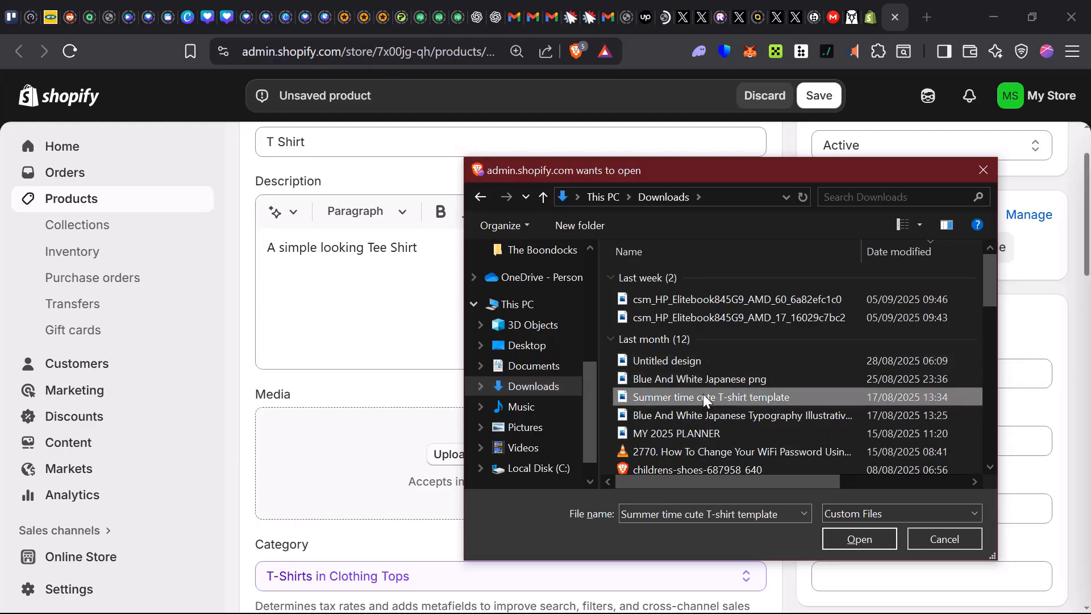
pyautogui.click(869, 540)
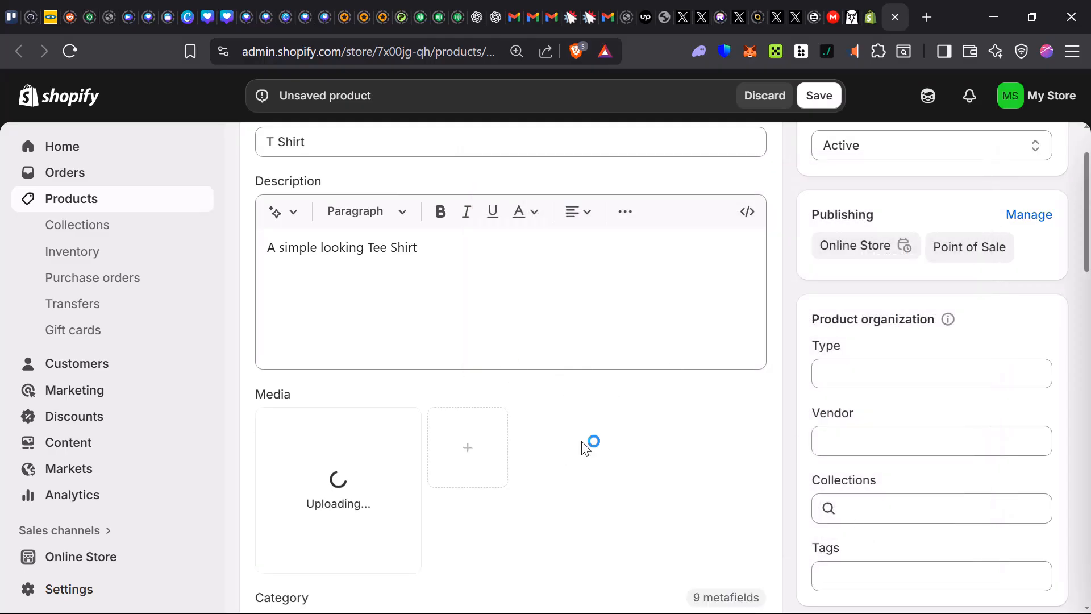
pyautogui.scroll(-3, 394, 479)
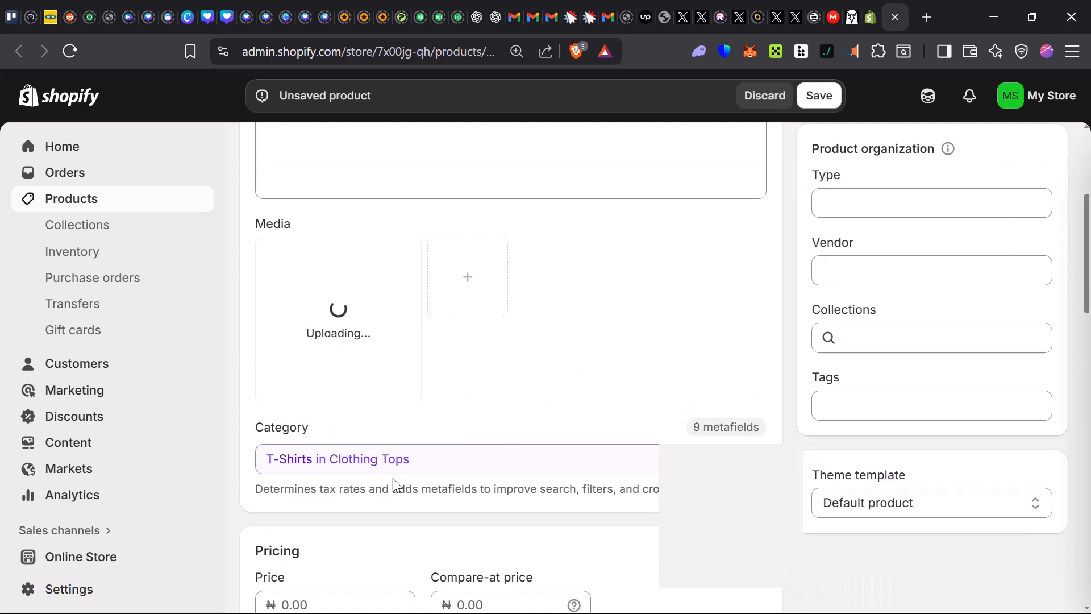
pyautogui.scroll(2, 390, 437)
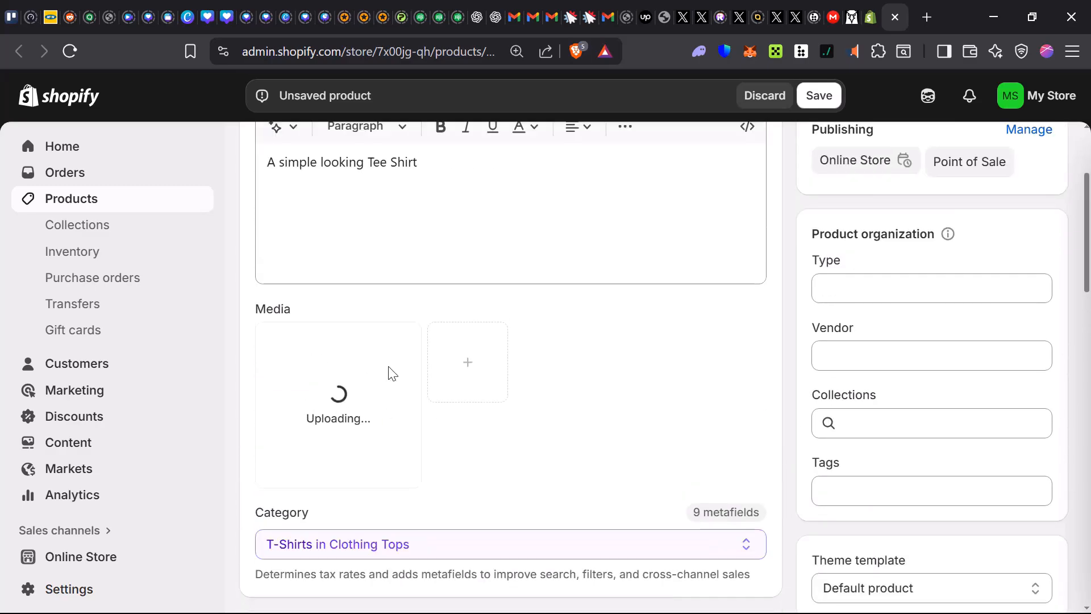
# Review the product's category setting and its suggestions, leaving T-Shirts in Clothing Tops selected.
pyautogui.scroll(-3, 403, 392)
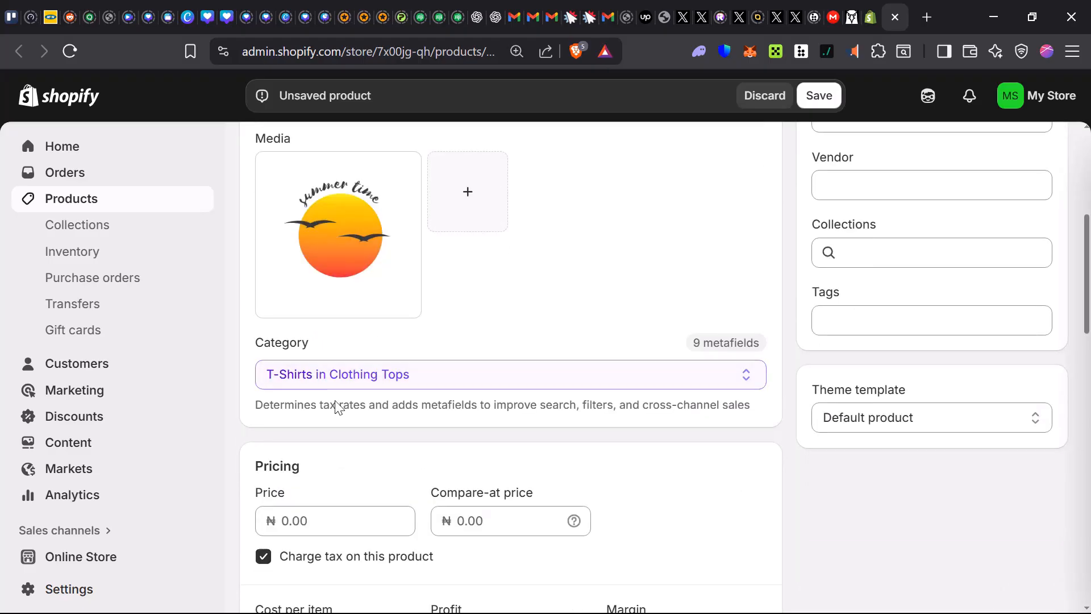
pyautogui.scroll(-2, 334, 402)
pyautogui.moveTo(248, 262); pyautogui.dragTo(364, 264)
pyautogui.click(421, 293)
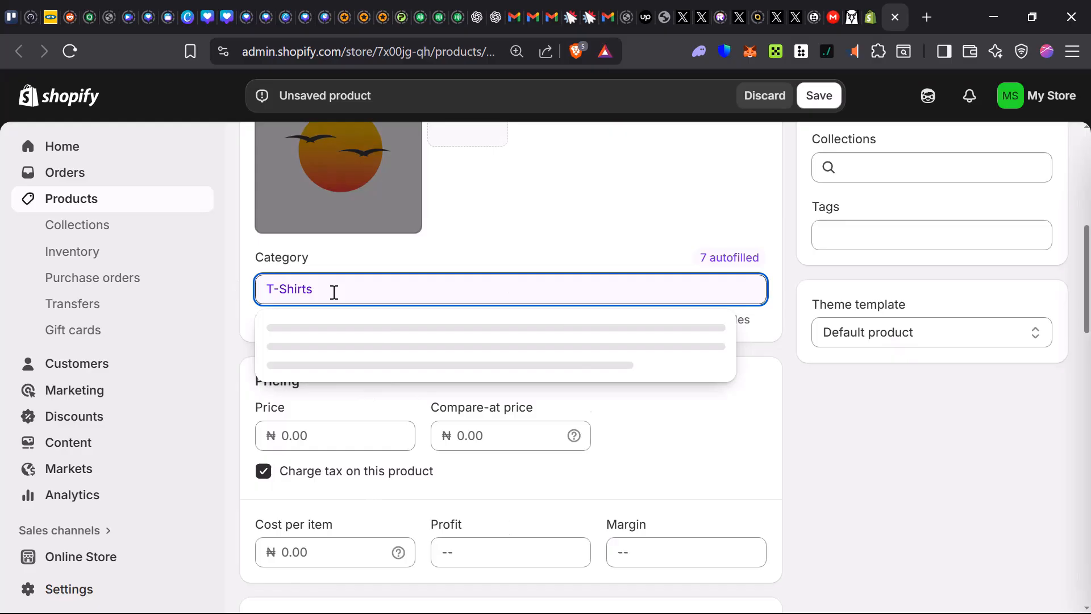
pyautogui.click(550, 243)
# Set the product's price to ₦300000.
pyautogui.scroll(-2, 295, 344)
pyautogui.click(311, 352)
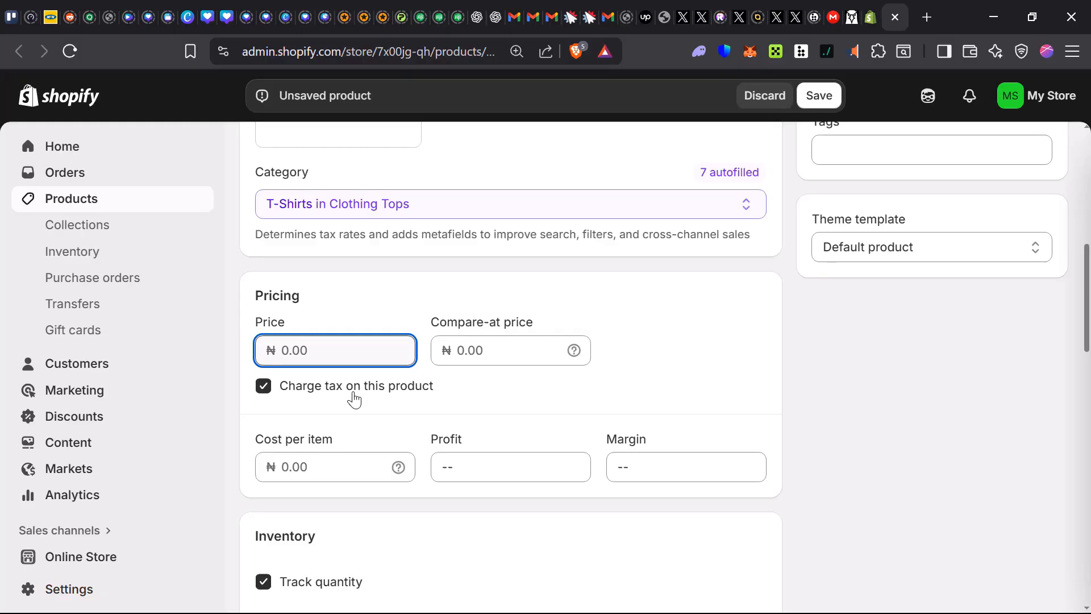
pyautogui.write('300000')
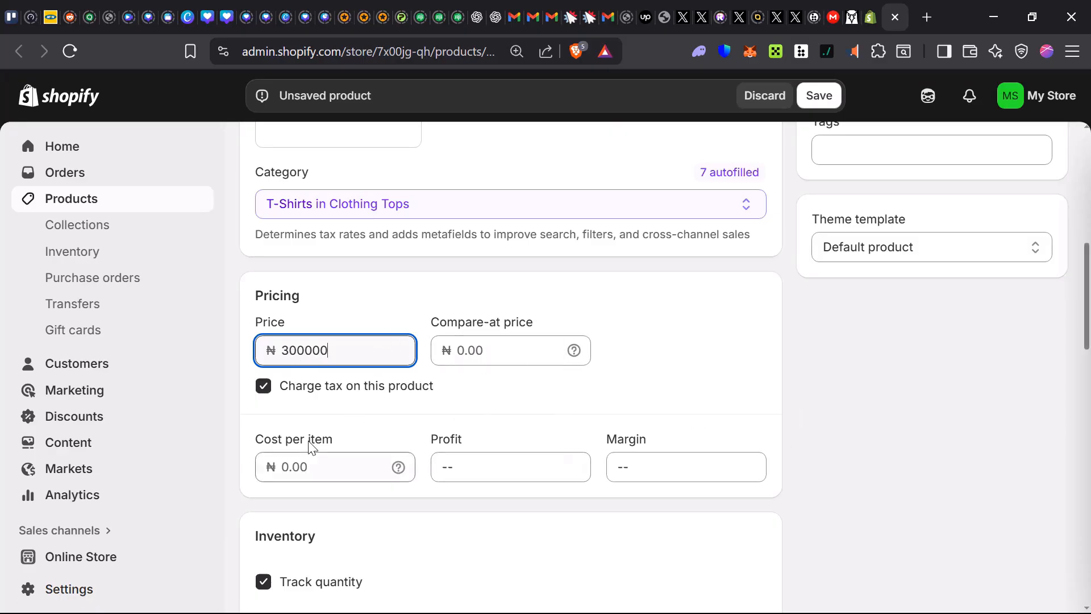
# Set the product's cost per item to ₦50000.
pyautogui.click(308, 483)
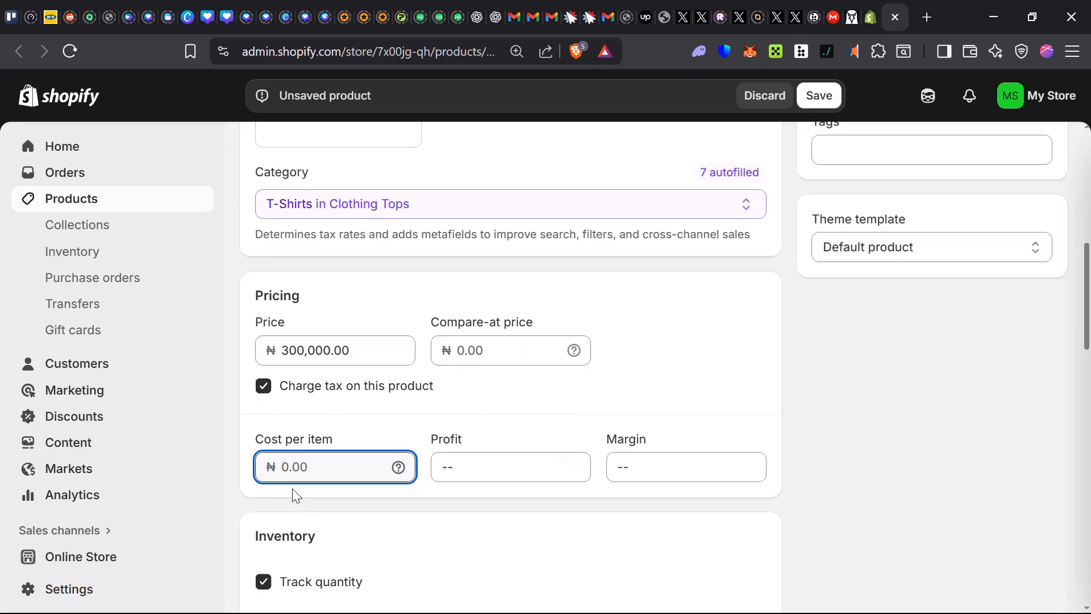
pyautogui.write('5')
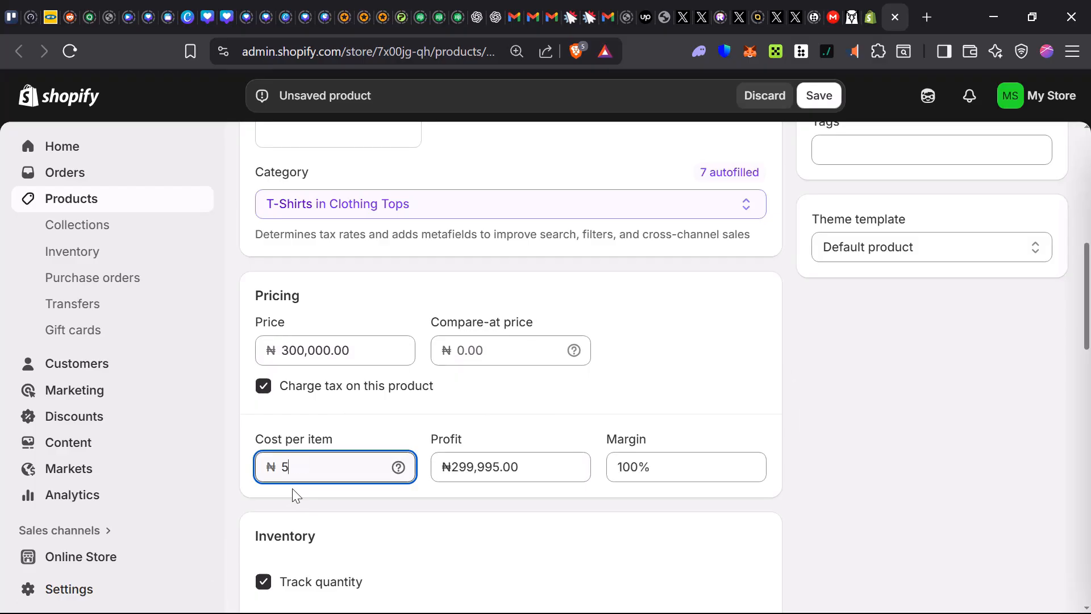
pyautogui.write('0000')
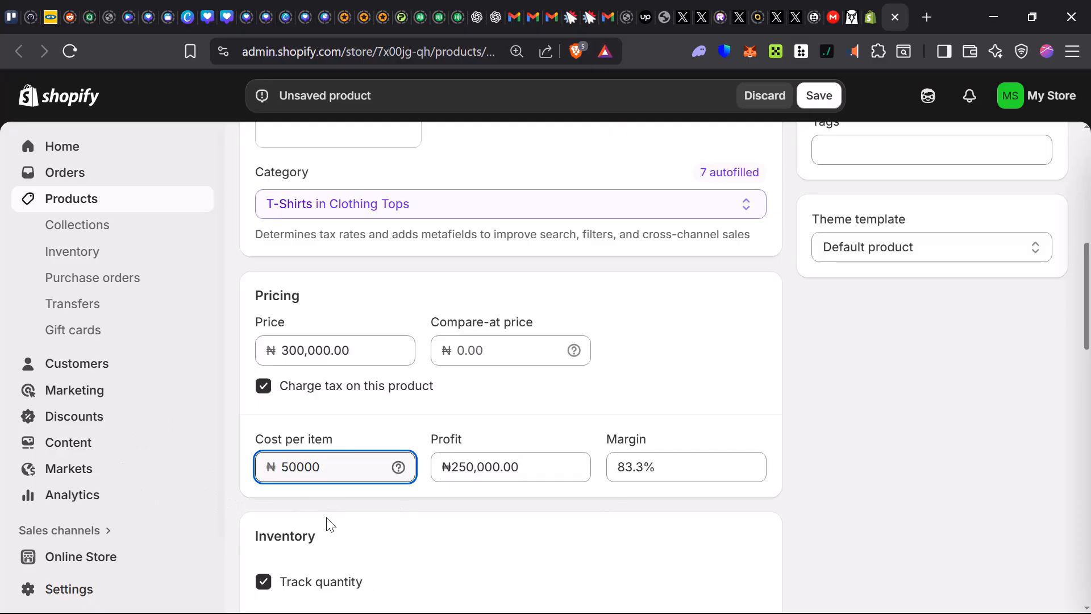
# Set the Shop location inventory quantity to 2 and allow the product to continue selling when out of stock.
pyautogui.scroll(-2, 292, 594)
pyautogui.scroll(-3, 747, 440)
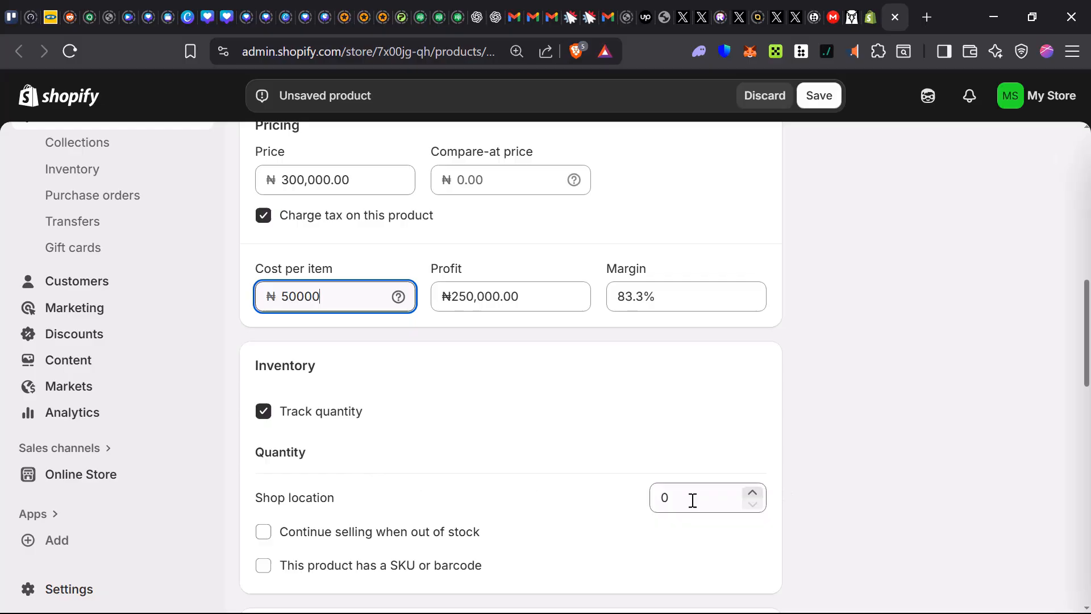
pyautogui.click(744, 508)
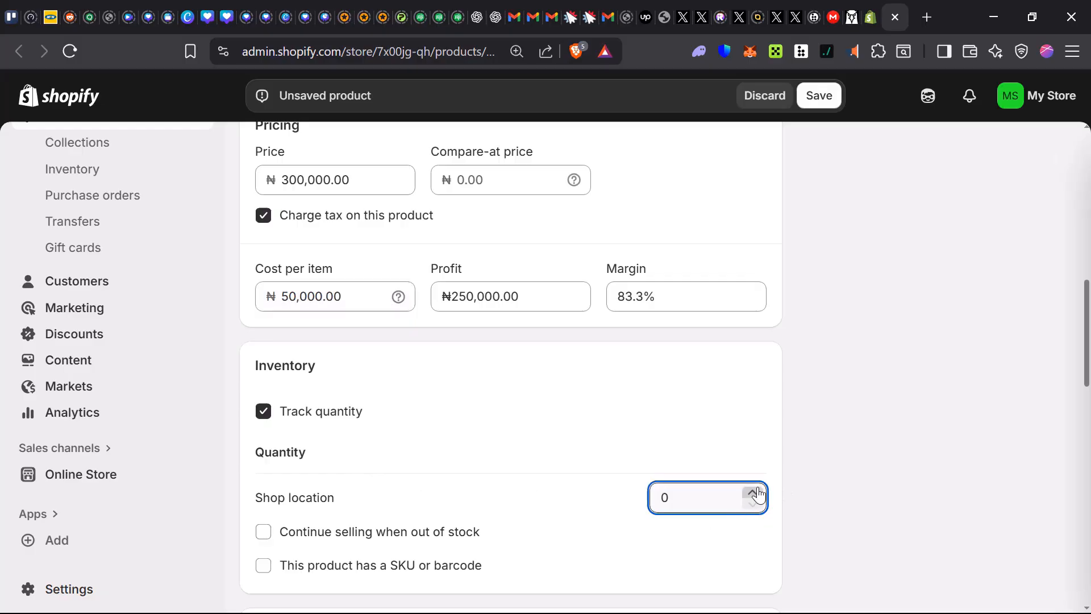
pyautogui.click(752, 492)
pyautogui.click(752, 492)
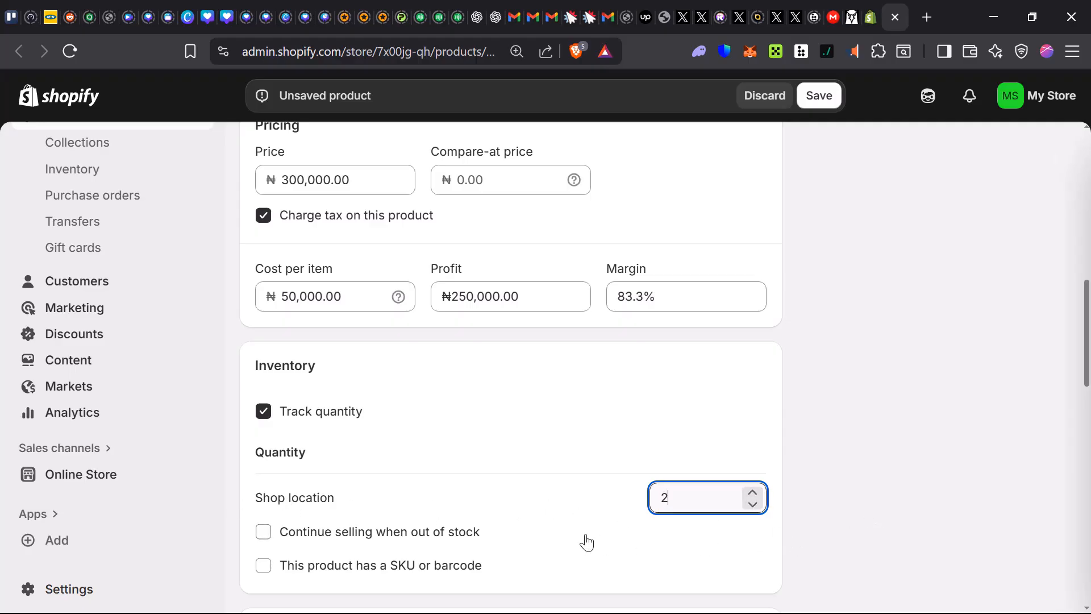
pyautogui.click(265, 539)
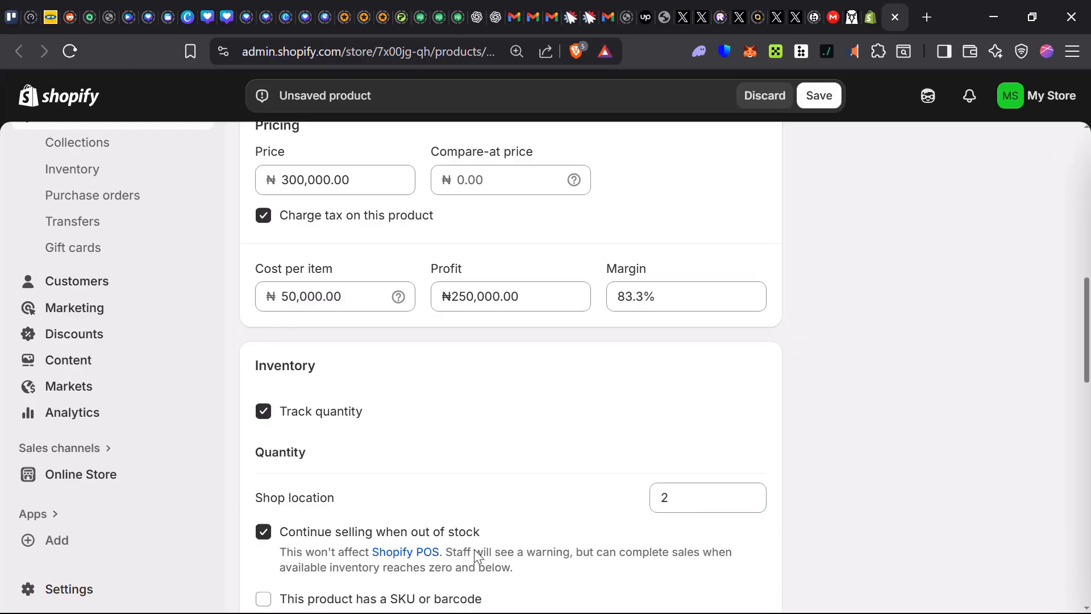
# Set the product's shipping weight to 0.7 kg, keeping kilograms as the unit.
pyautogui.scroll(-1, 475, 554)
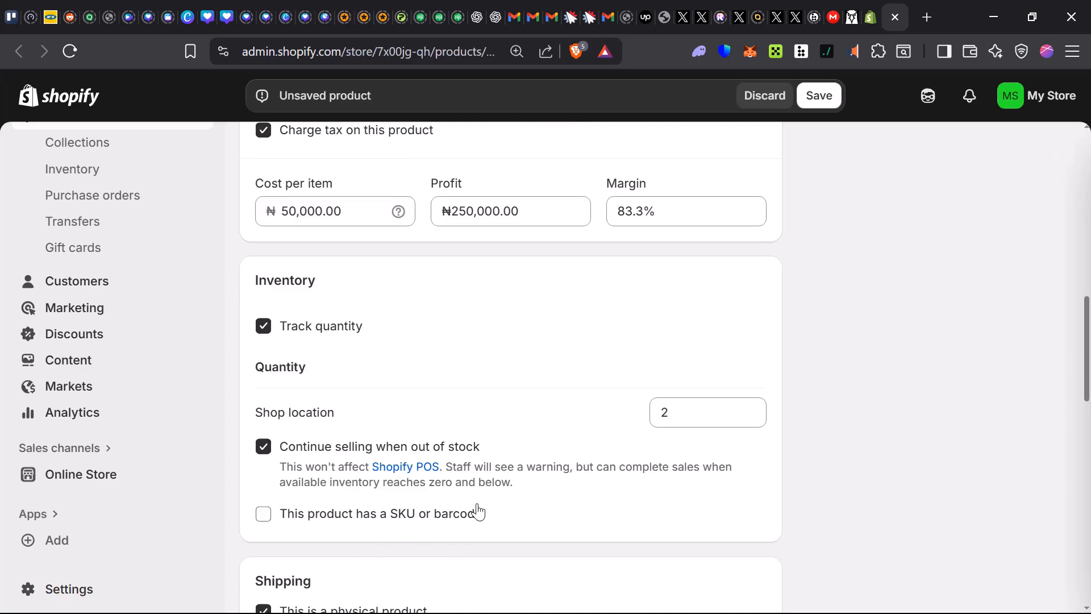
pyautogui.scroll(-1, 491, 523)
pyautogui.scroll(-3, 492, 522)
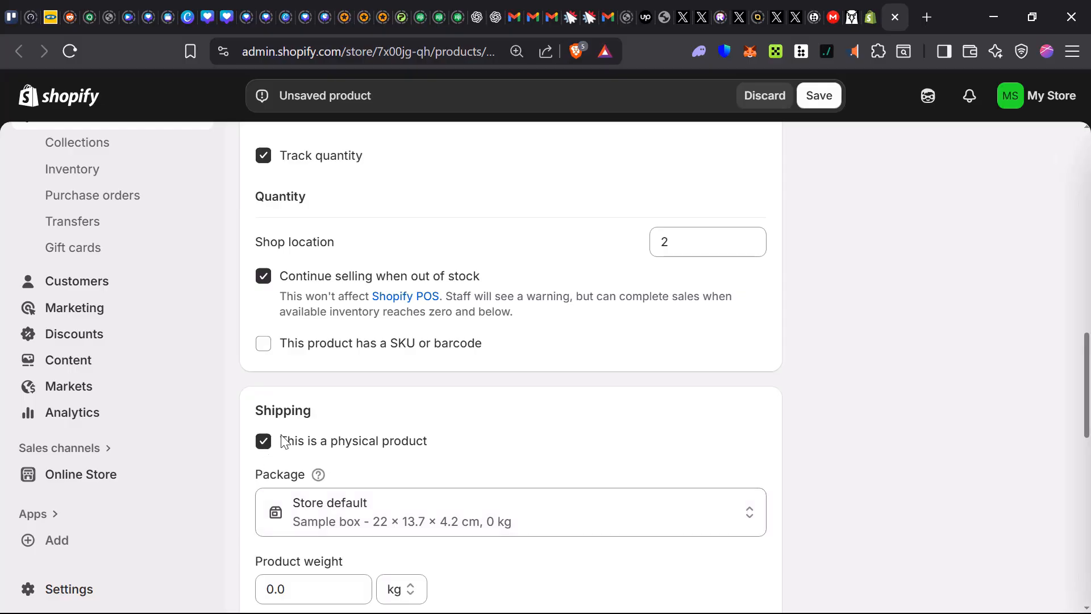
pyautogui.scroll(-3, 329, 537)
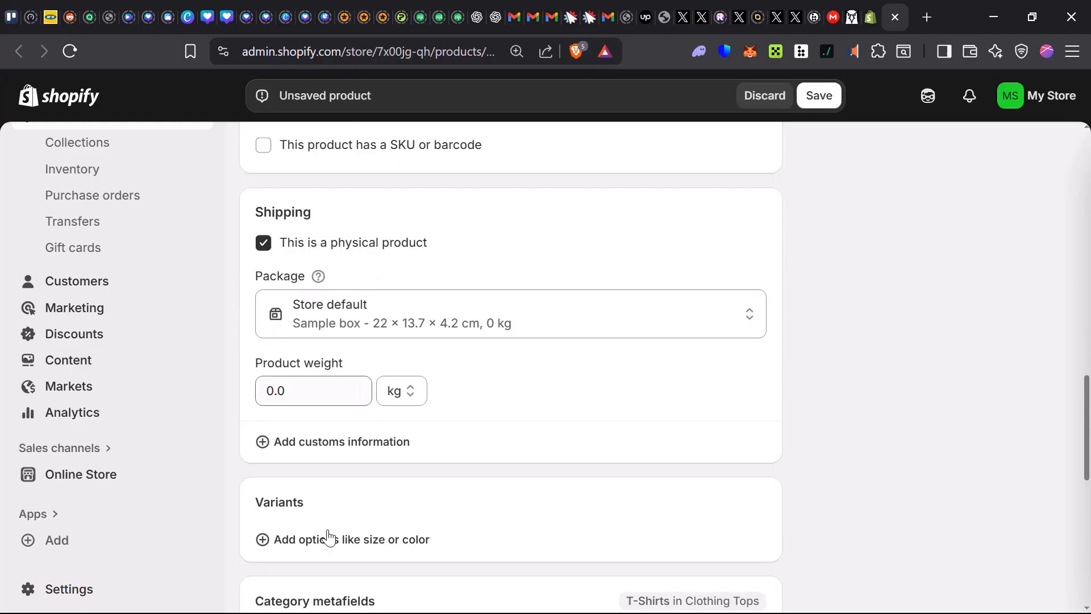
pyautogui.scroll(-1, 329, 537)
pyautogui.click(312, 335)
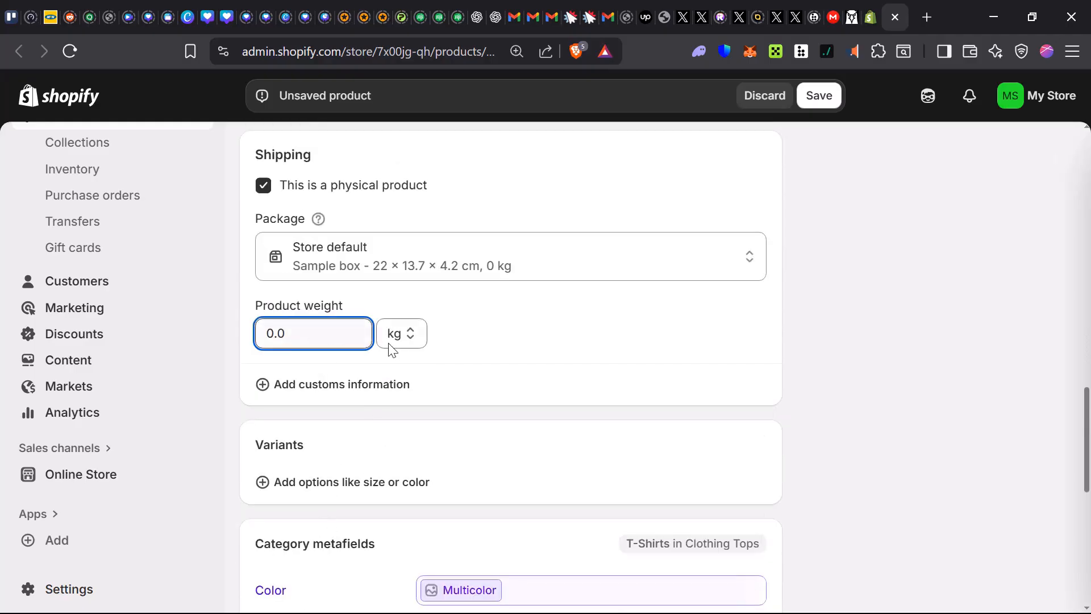
pyautogui.click(404, 340)
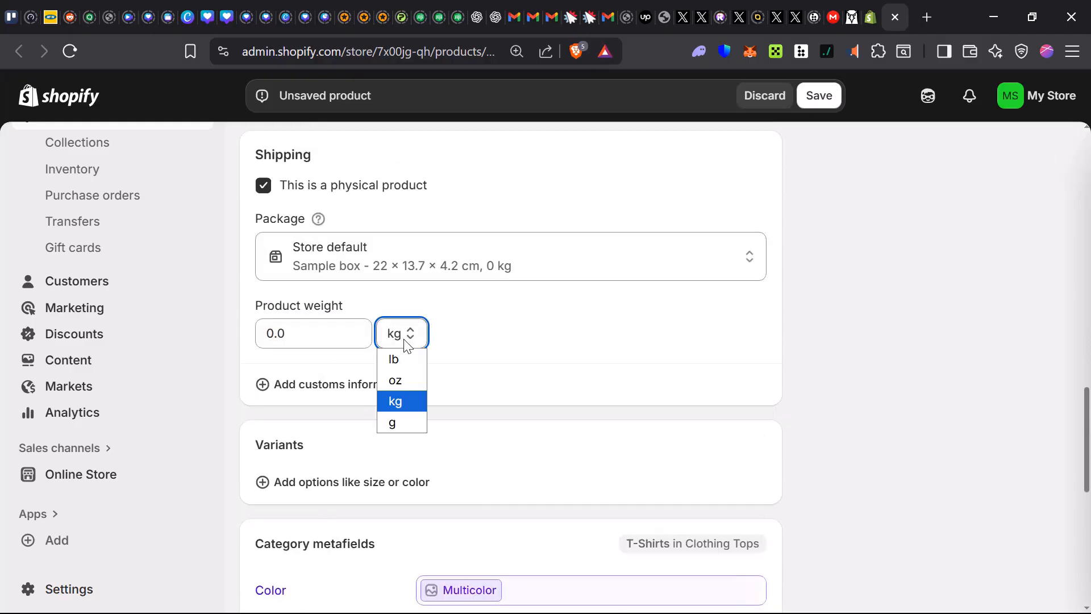
pyautogui.click(401, 407)
pyautogui.click(306, 341)
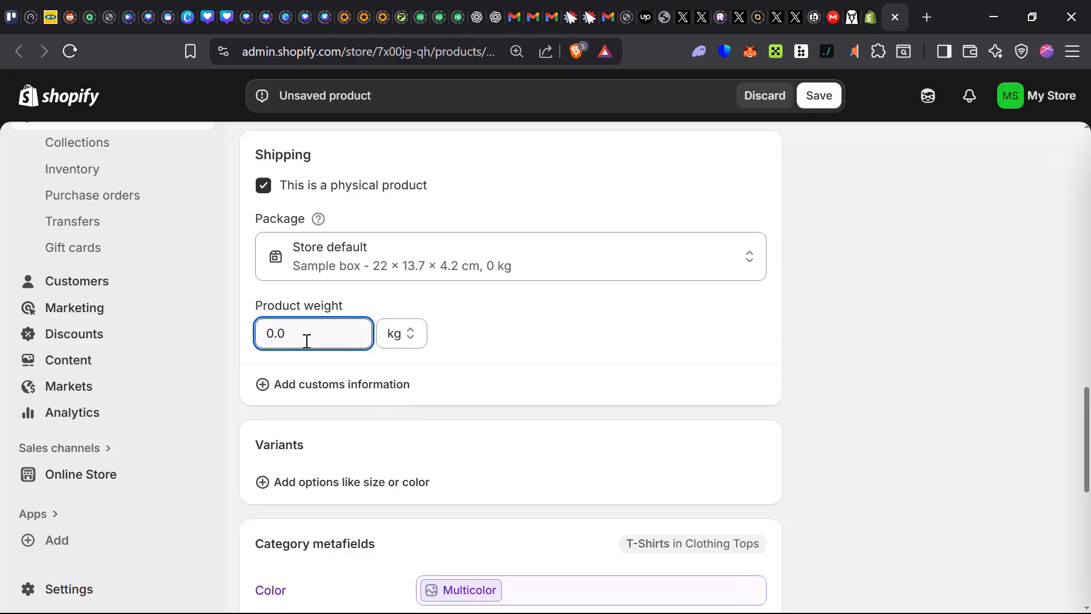
pyautogui.write('1')
# Add a Color variant option to the product with the value Multicolor.
pyautogui.scroll(-3, 317, 438)
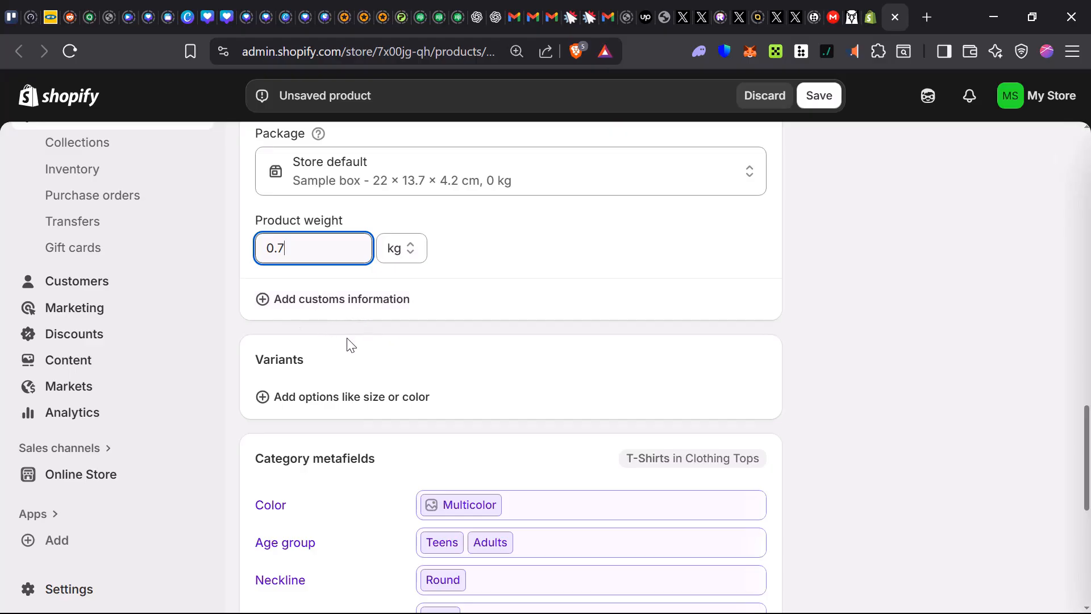
pyautogui.scroll(-3, 292, 331)
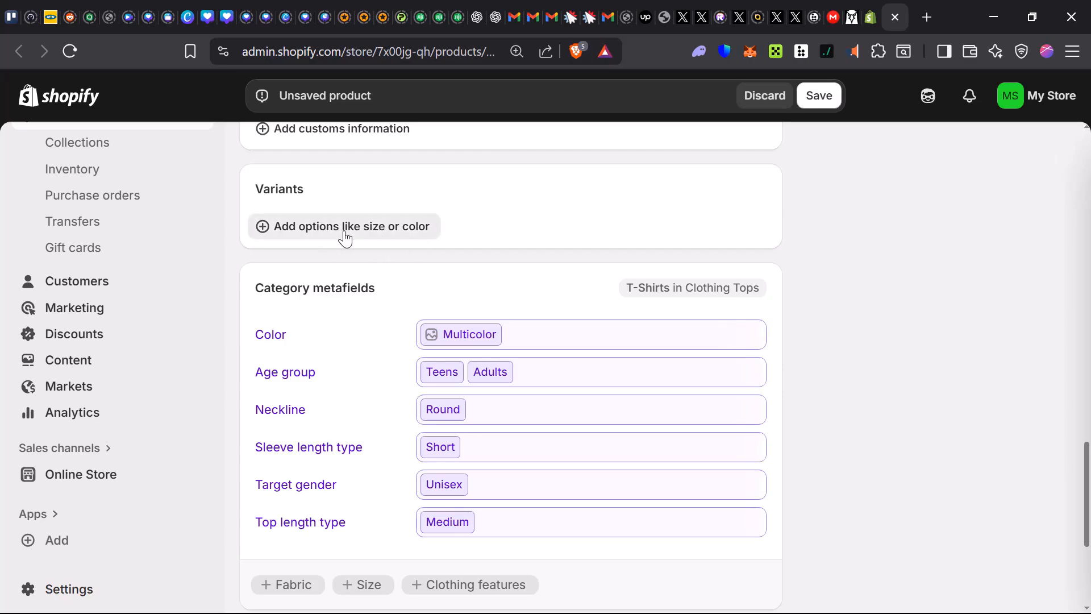
pyautogui.click(364, 227)
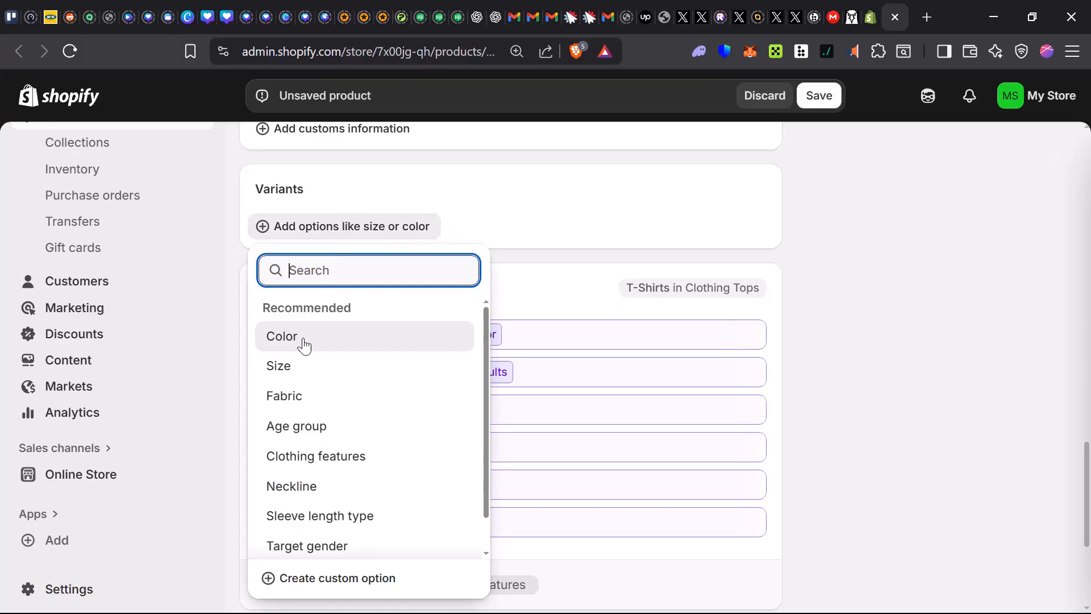
pyautogui.click(433, 335)
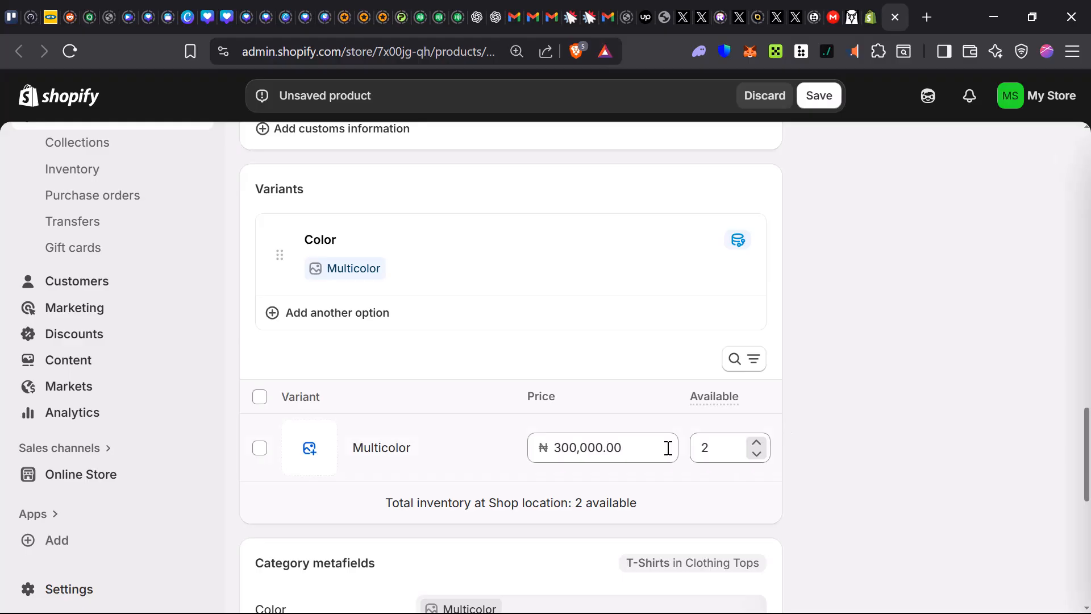
# Set the available quantity of the Multicolor variant to 2000.
pyautogui.moveTo(393, 507); pyautogui.dragTo(563, 512)
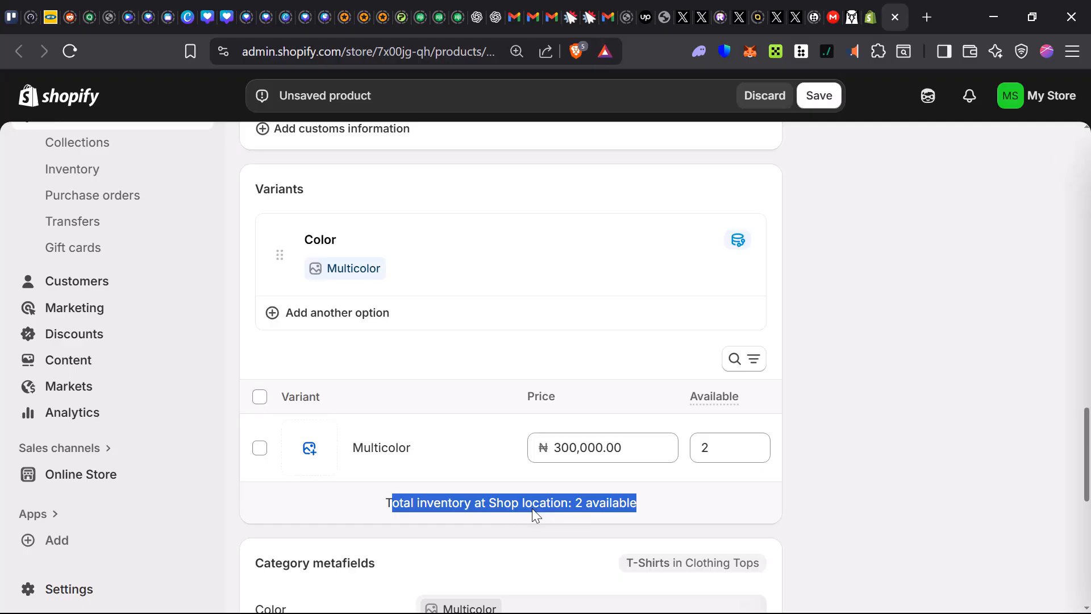
pyautogui.click(726, 448)
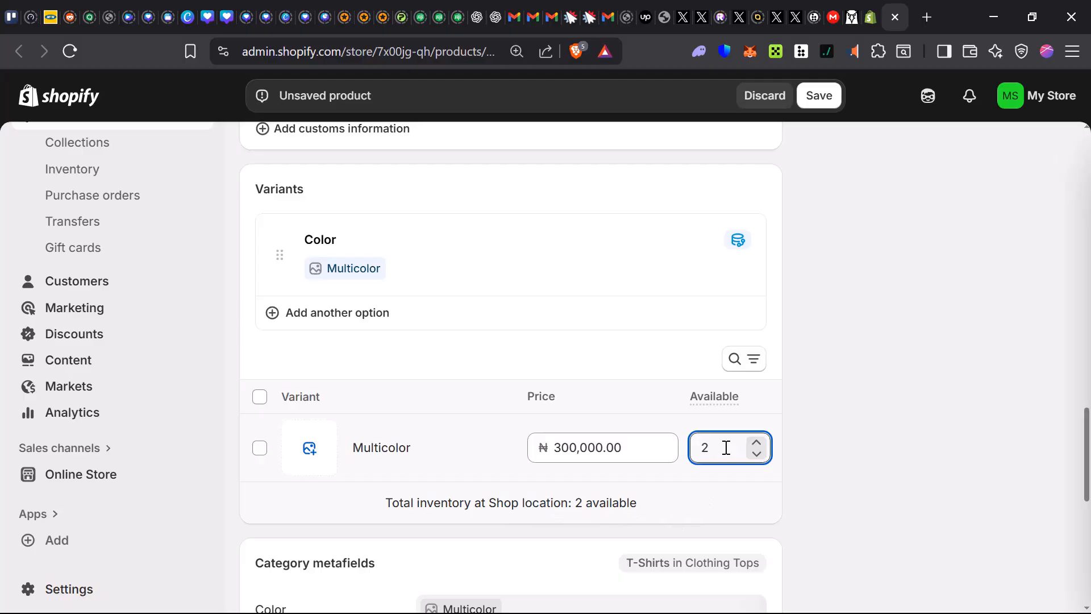
pyautogui.write('000')
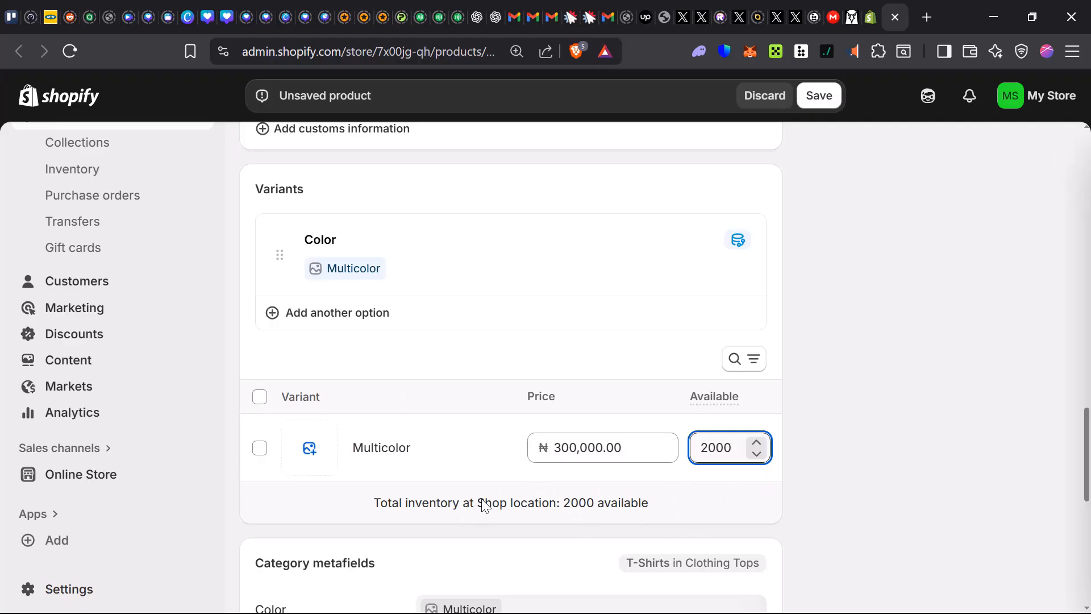
# Review the T-shirt's category metafields and search engine listing preview.
pyautogui.scroll(-3, 482, 504)
pyautogui.scroll(-2, 342, 483)
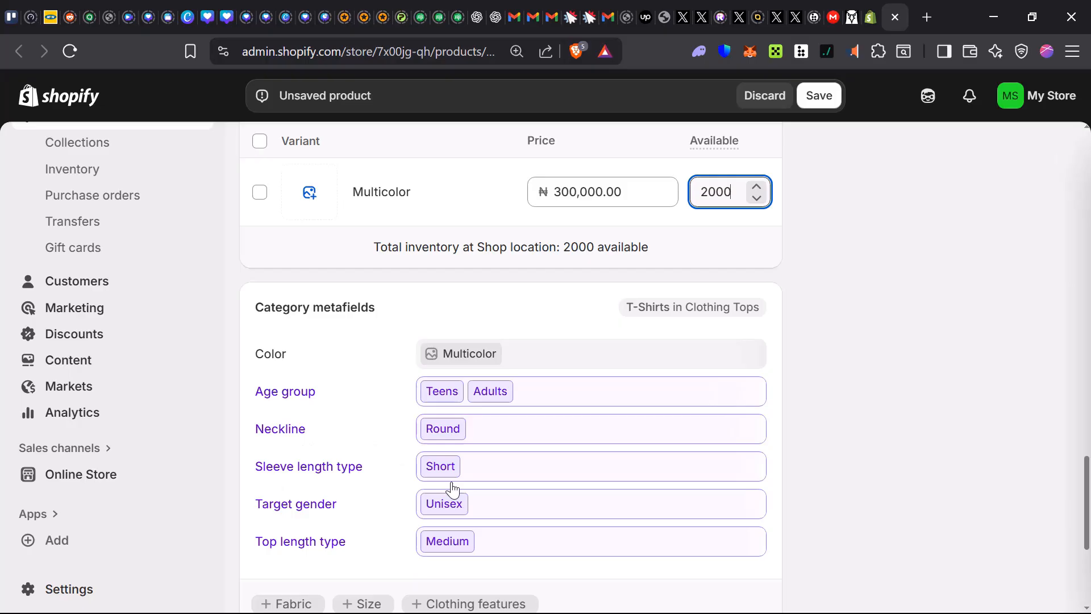
pyautogui.scroll(-5, 450, 494)
pyautogui.scroll(1, 426, 477)
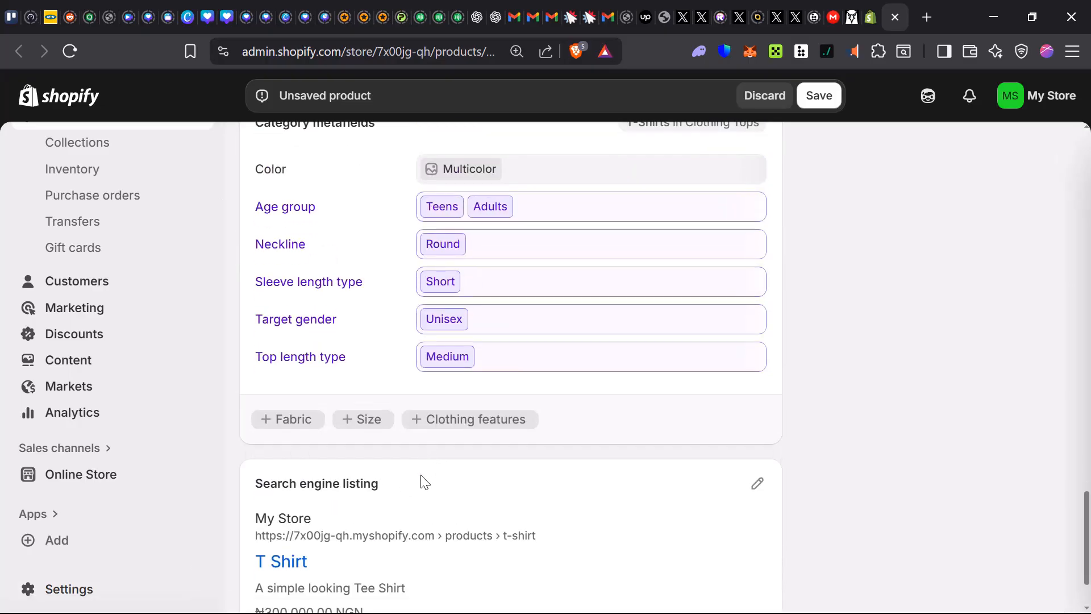
pyautogui.scroll(-1, 421, 479)
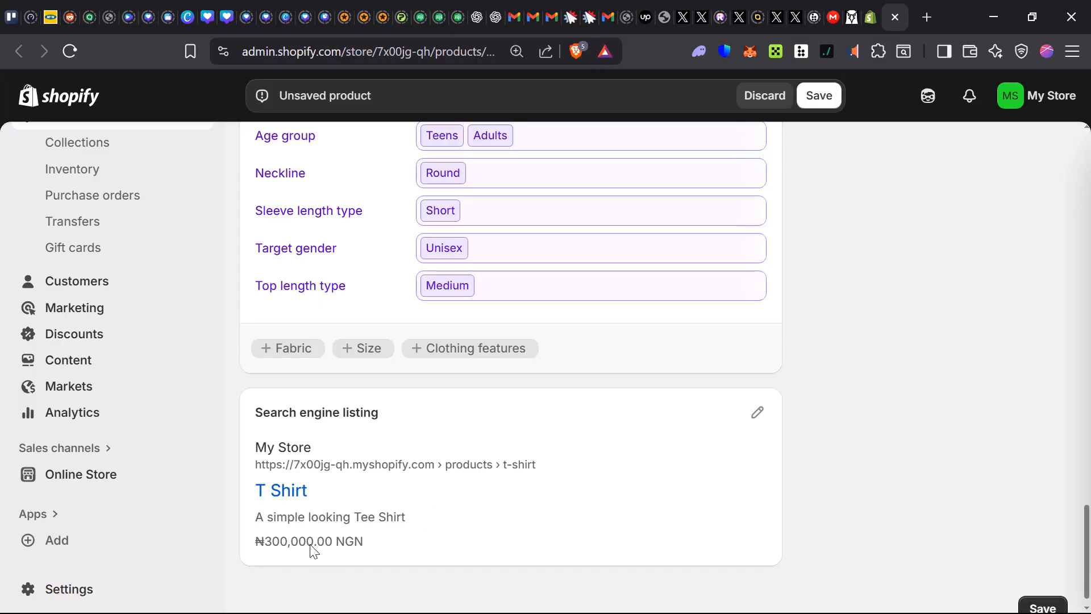
pyautogui.scroll(10, 698, 463)
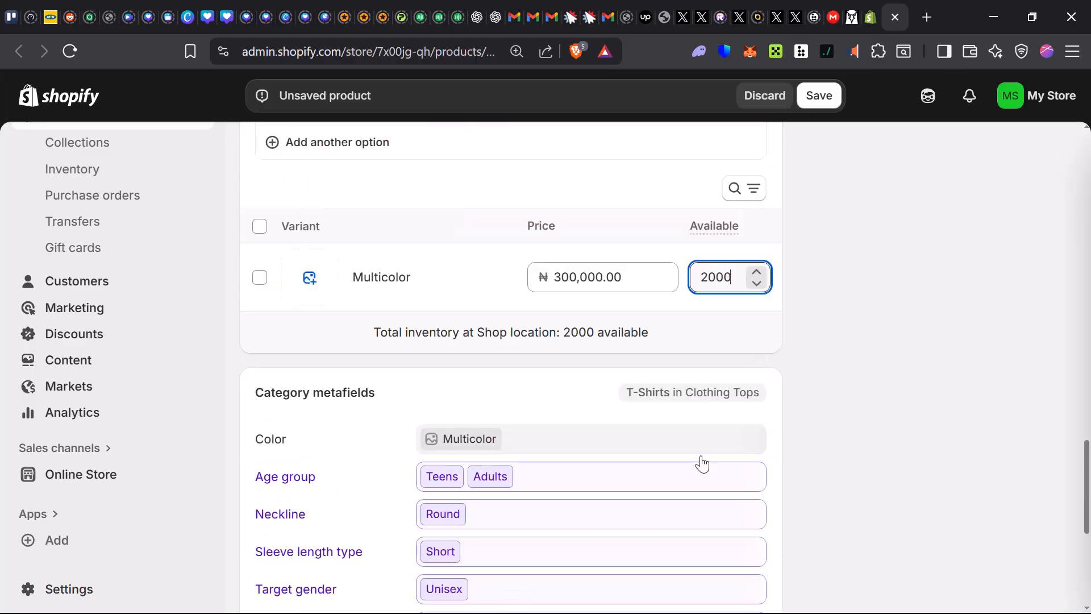
pyautogui.scroll(-10, 700, 469)
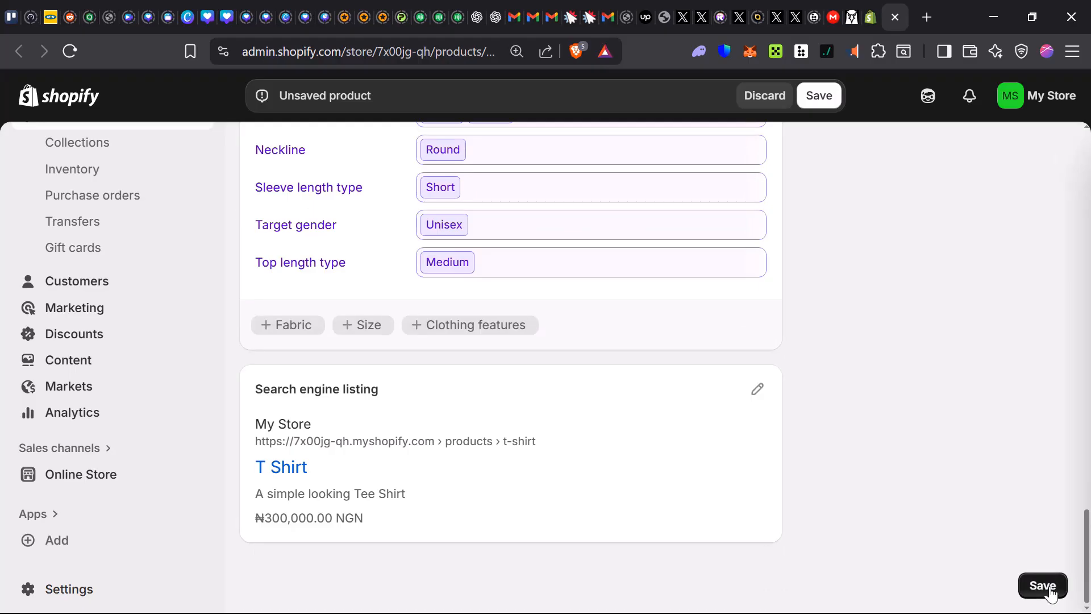
pyautogui.scroll(15, 902, 442)
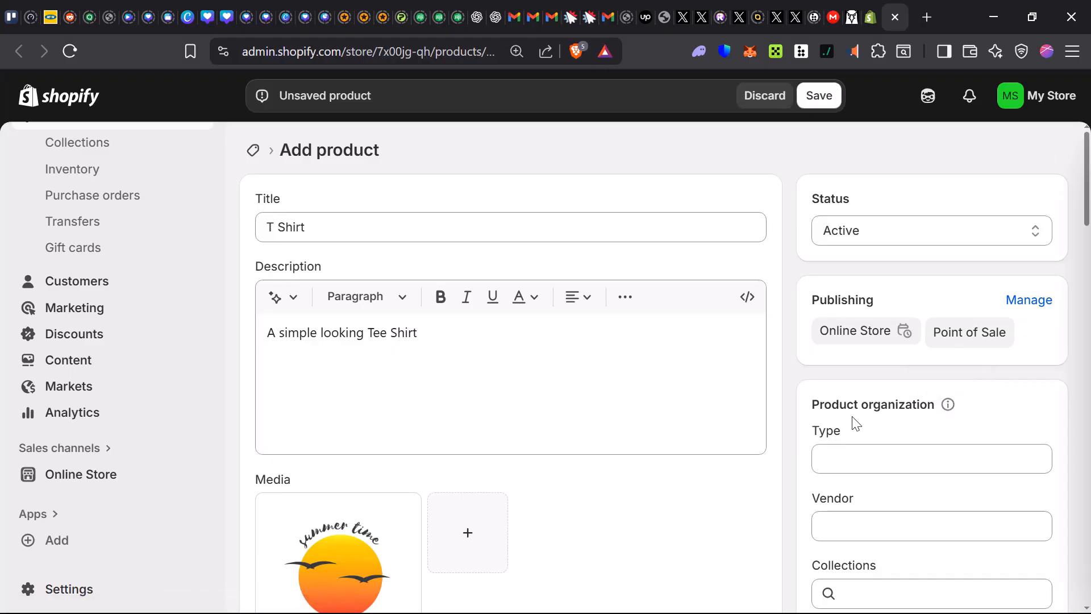
# Check the product organization and theme template settings, and save the T Shirt product.
pyautogui.scroll(-2, 901, 397)
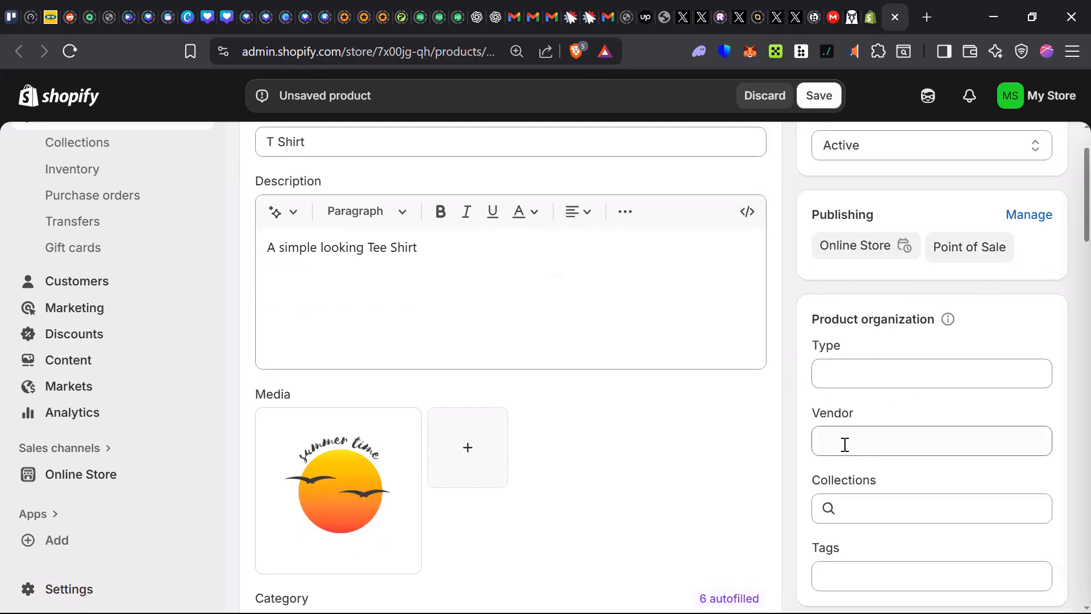
pyautogui.scroll(-4, 909, 483)
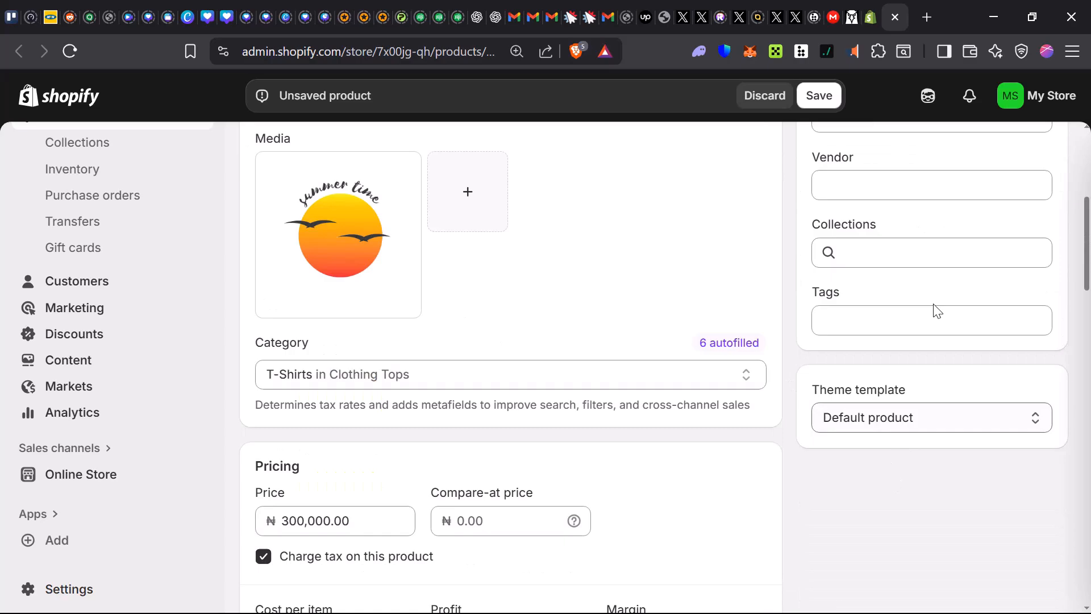
pyautogui.scroll(6, 854, 496)
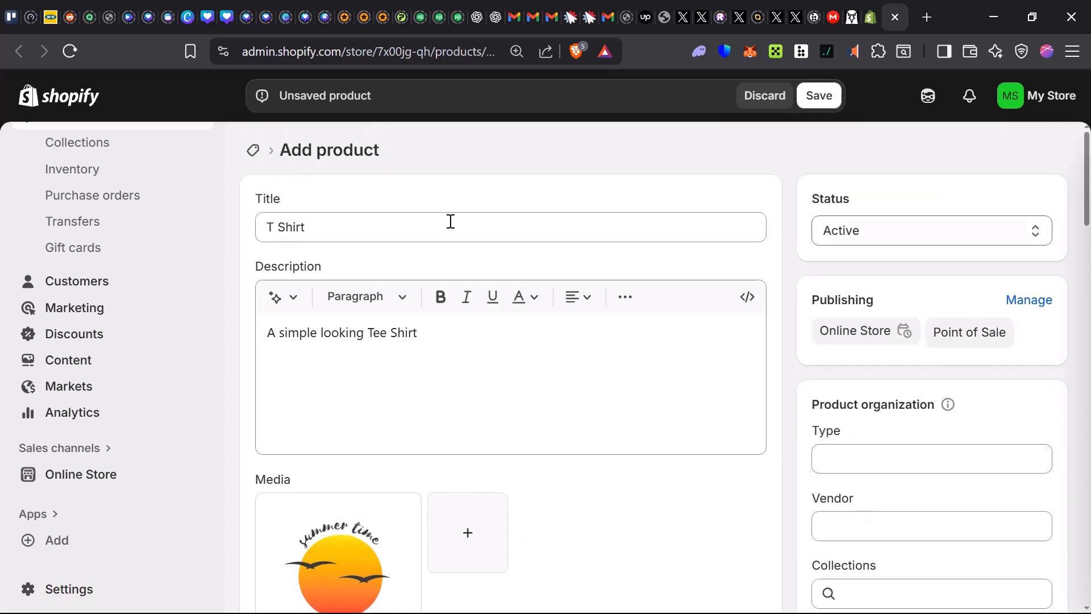
pyautogui.click(821, 97)
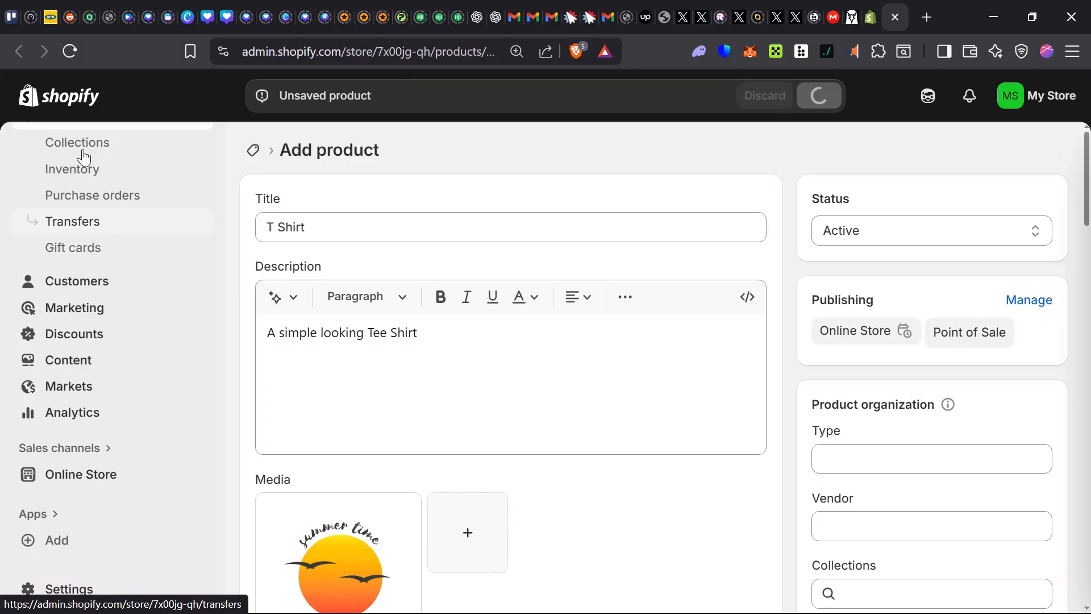
pyautogui.scroll(2, 80, 151)
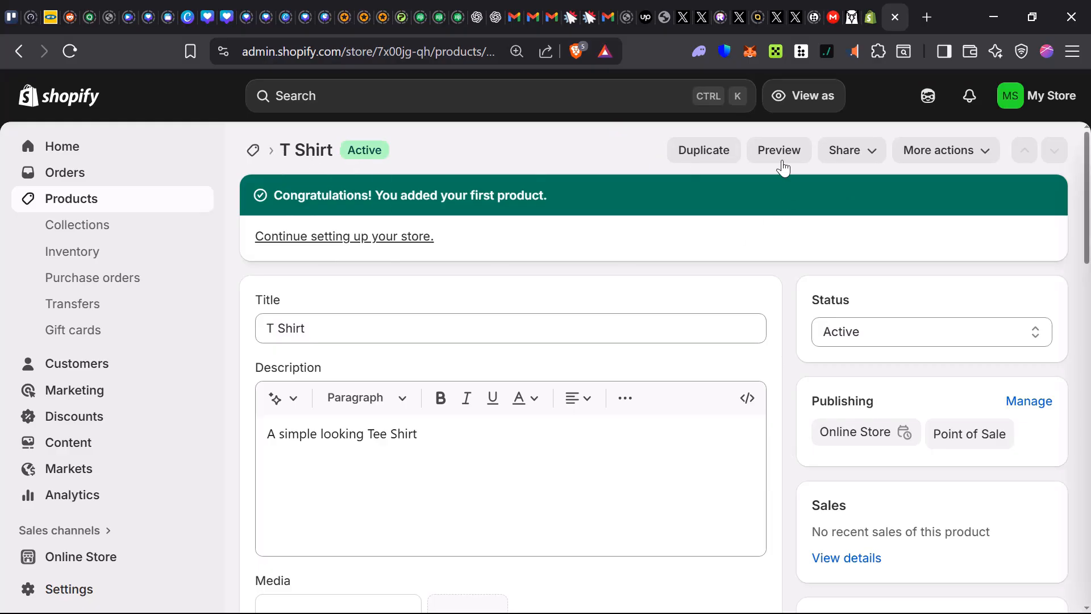
# Check the saved product's sharing and additional actions without applying any, and look over its variants and category metafields.
pyautogui.click(871, 160)
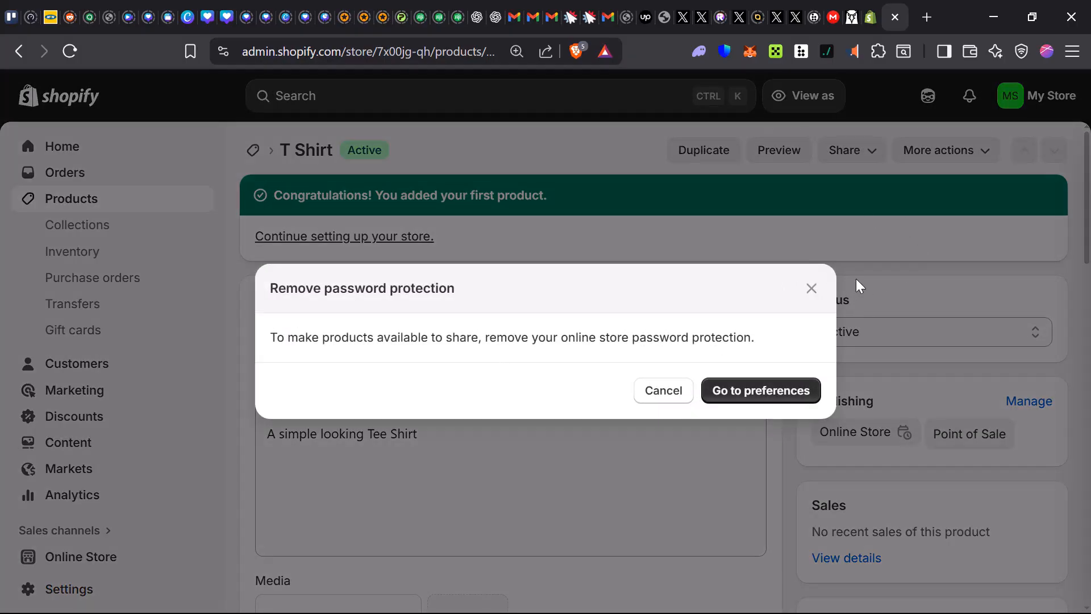
pyautogui.click(812, 289)
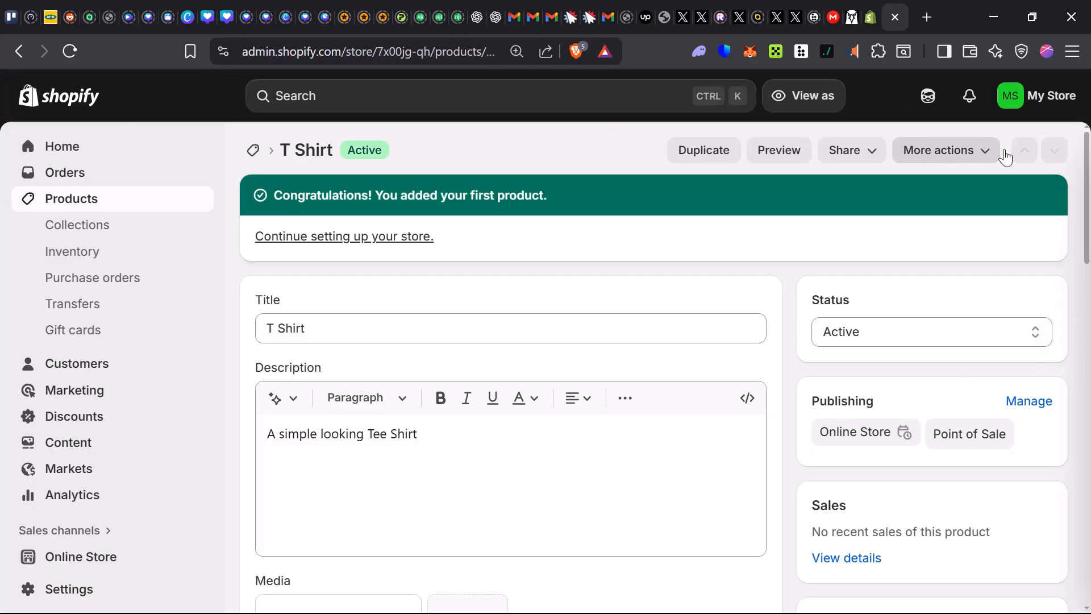
pyautogui.click(986, 162)
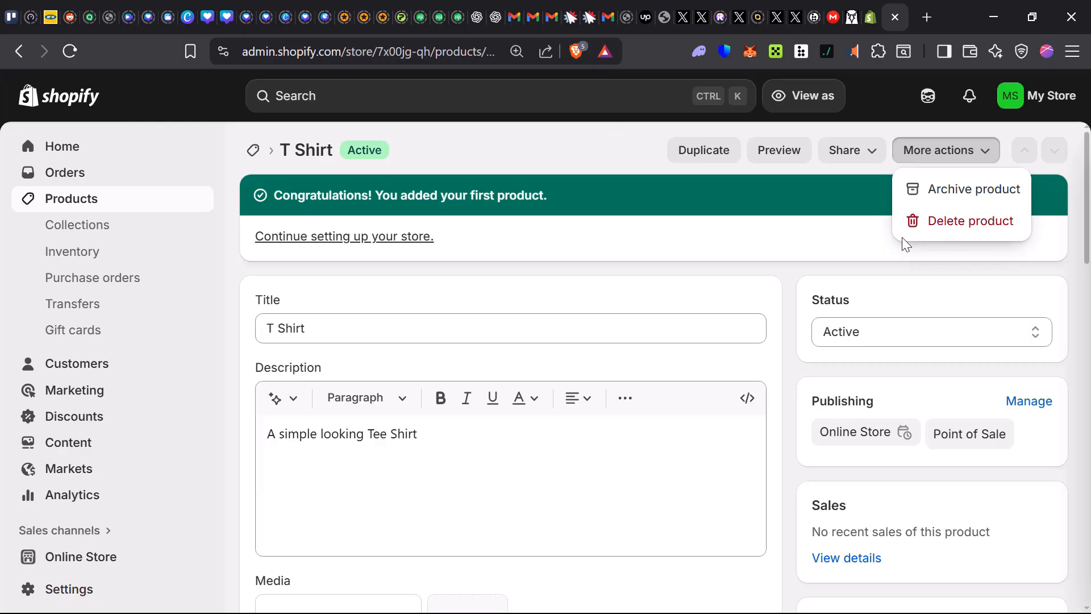
pyautogui.click(509, 169)
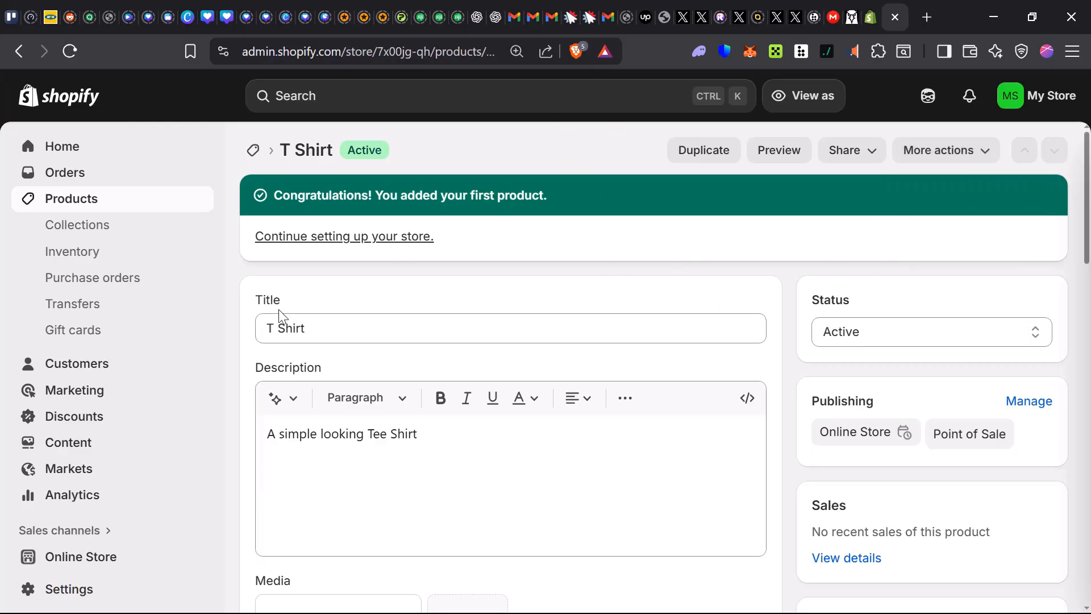
pyautogui.scroll(-9, 293, 386)
pyautogui.scroll(-6, 398, 426)
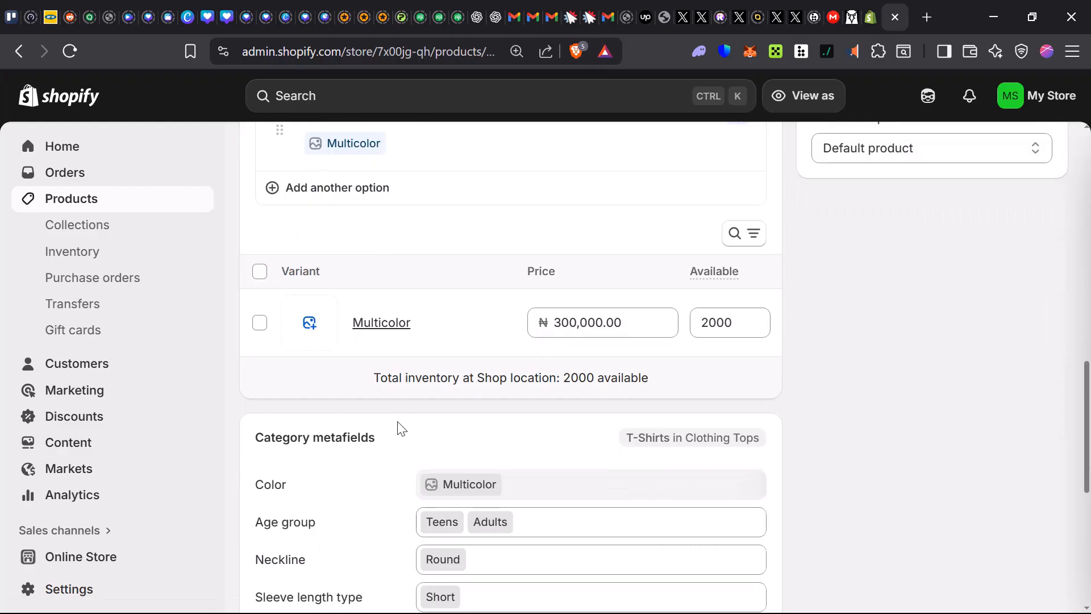
# Return to the product list and check which sales channels the T Shirt is published to.
pyautogui.scroll(15, 397, 414)
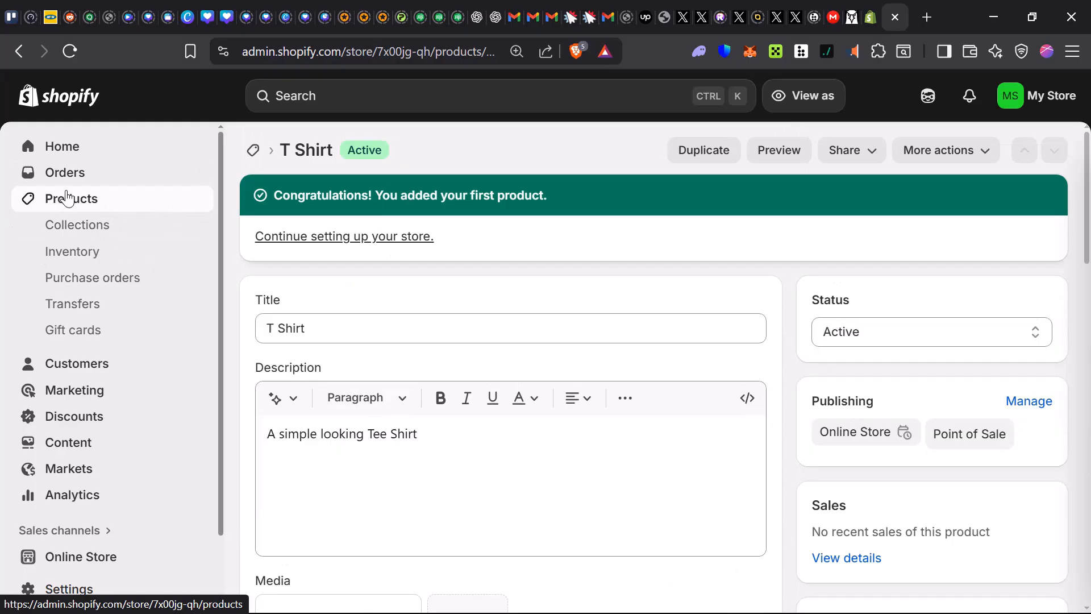
pyautogui.click(97, 198)
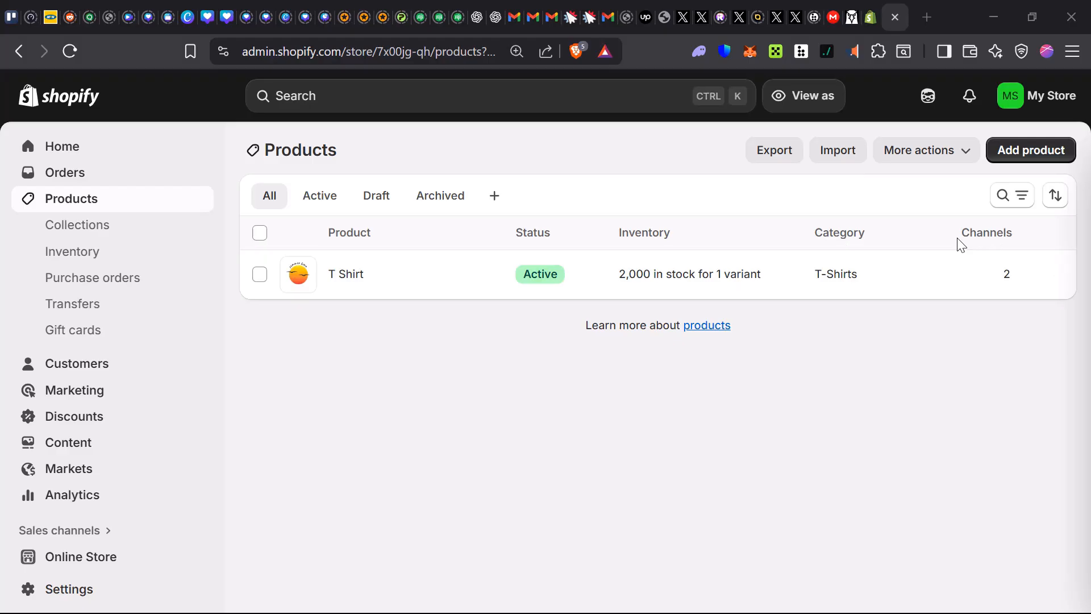
pyautogui.click(1009, 282)
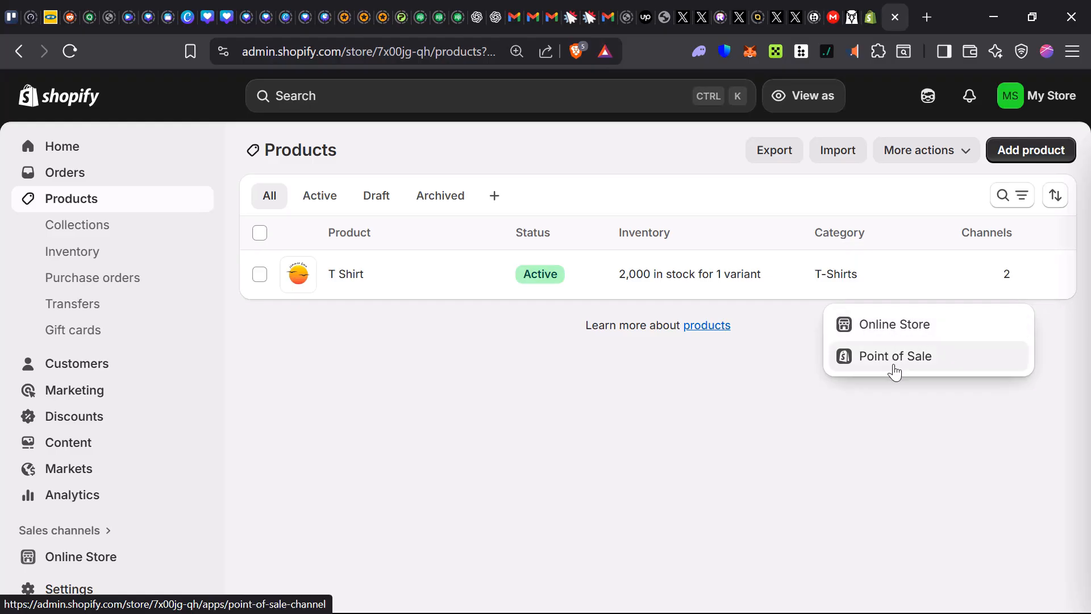
pyautogui.click(481, 391)
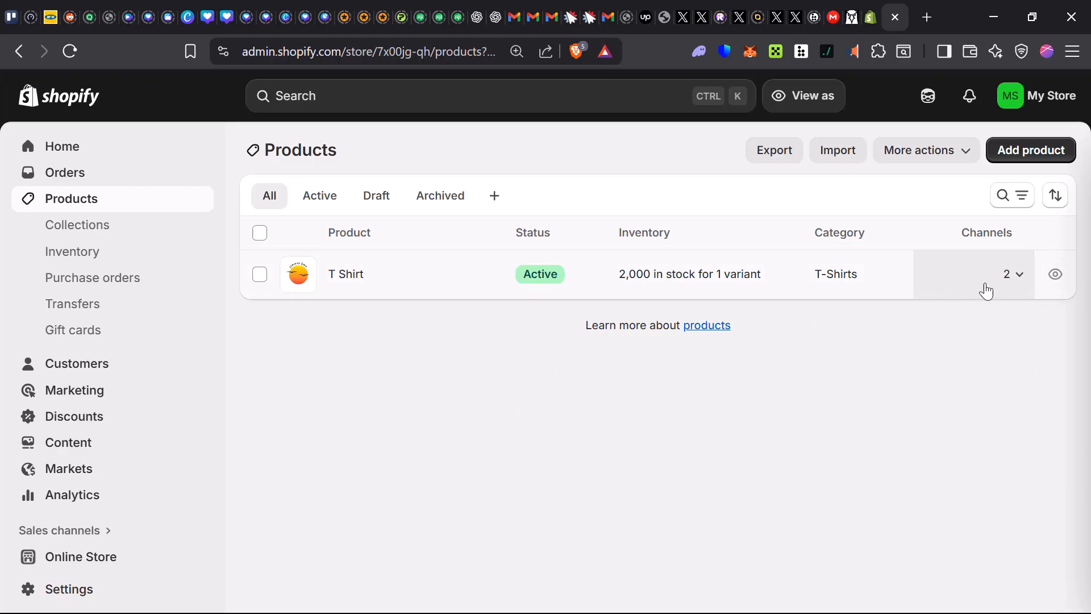
pyautogui.click(1017, 284)
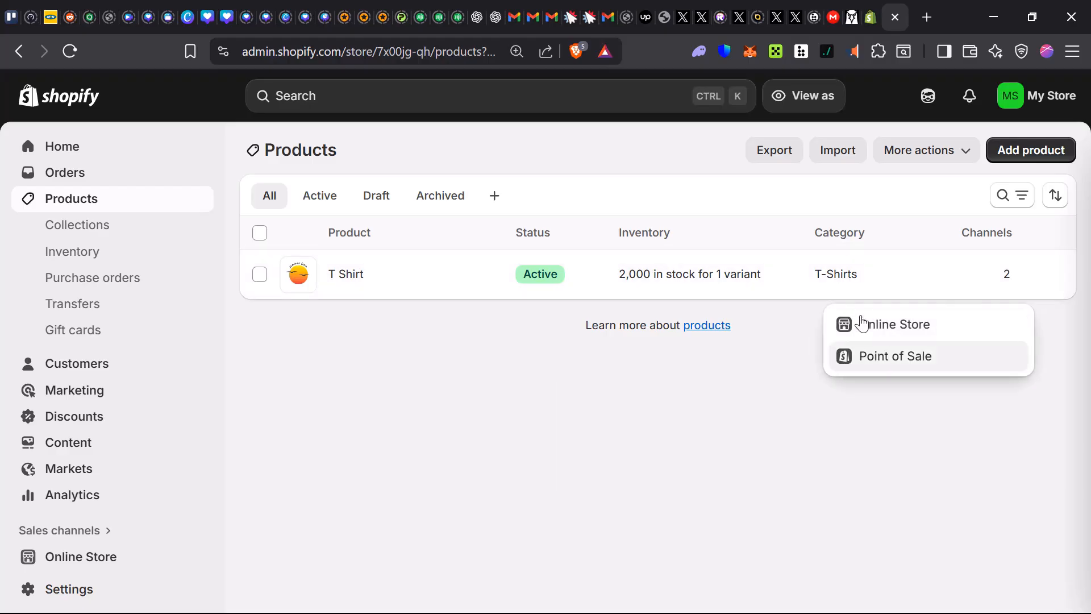
pyautogui.click(708, 427)
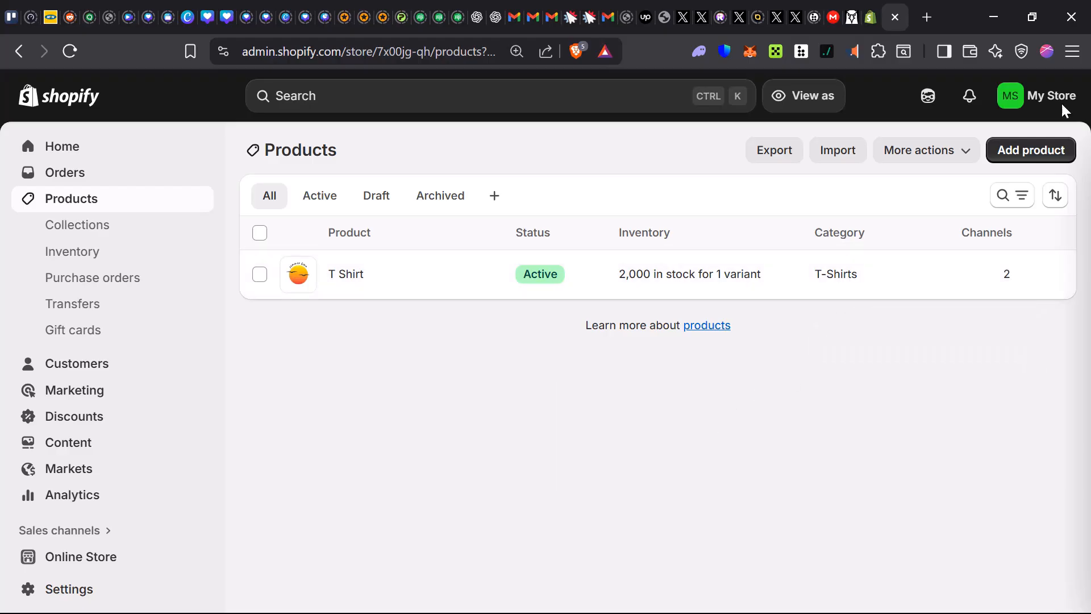
# Check the product list's additional actions and the product export options, and close them without exporting anything.
pyautogui.click(941, 155)
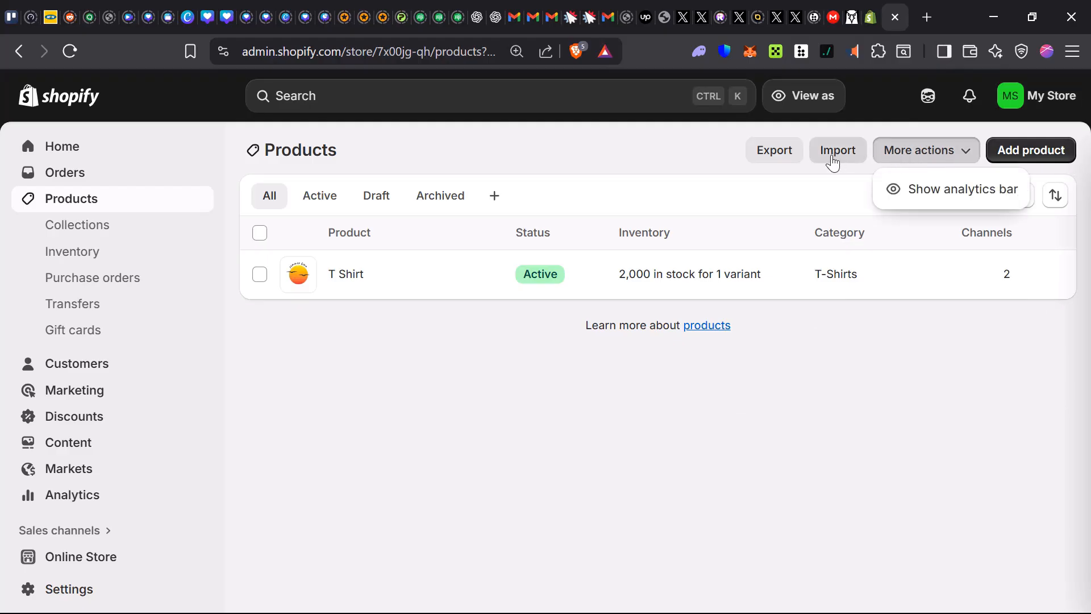
pyautogui.click(690, 140)
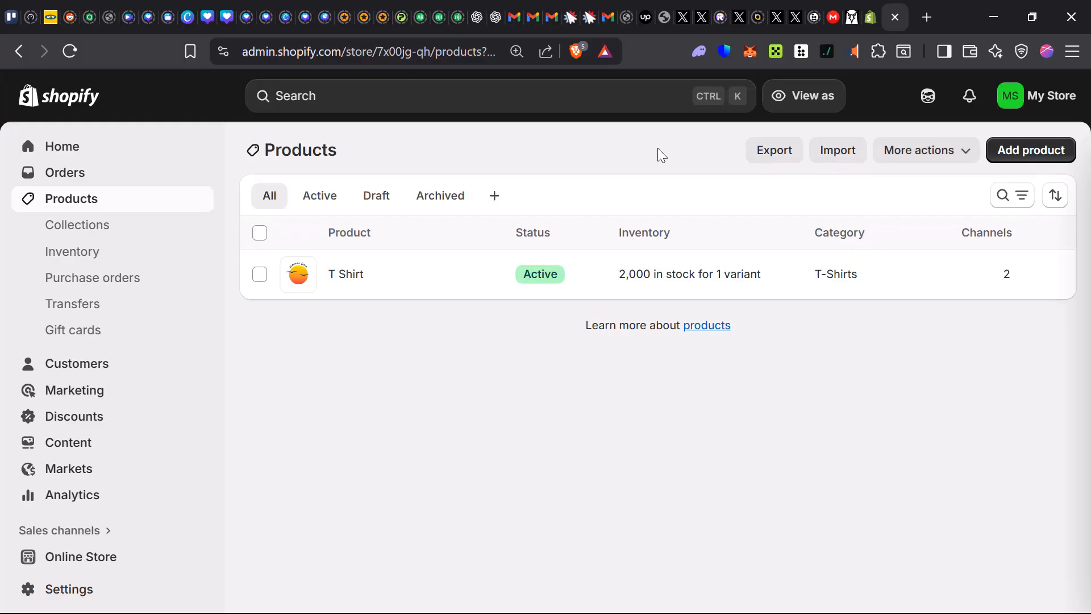
pyautogui.click(773, 151)
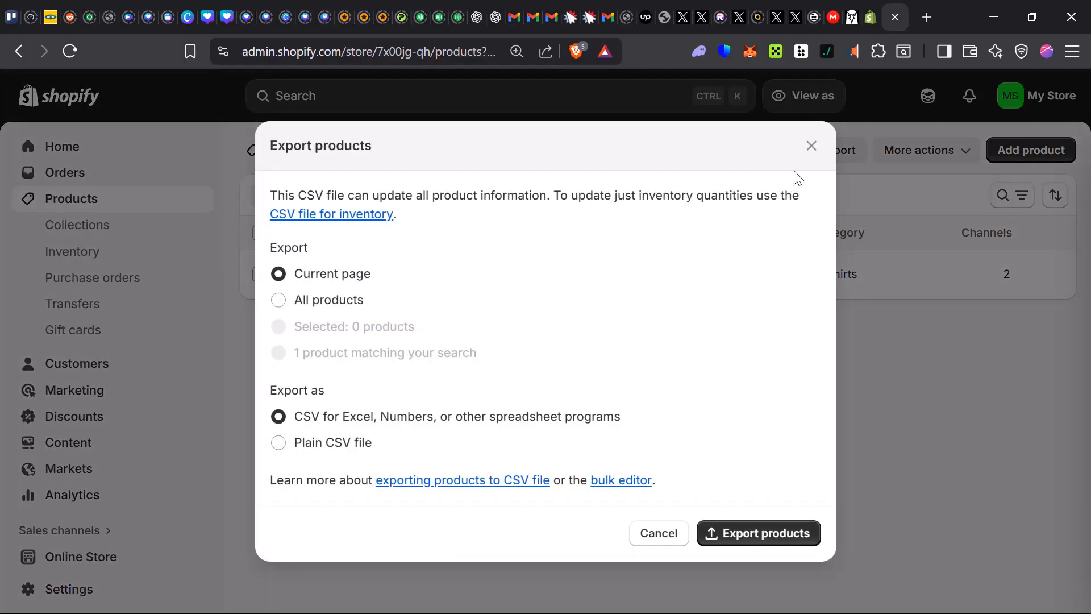
pyautogui.click(811, 146)
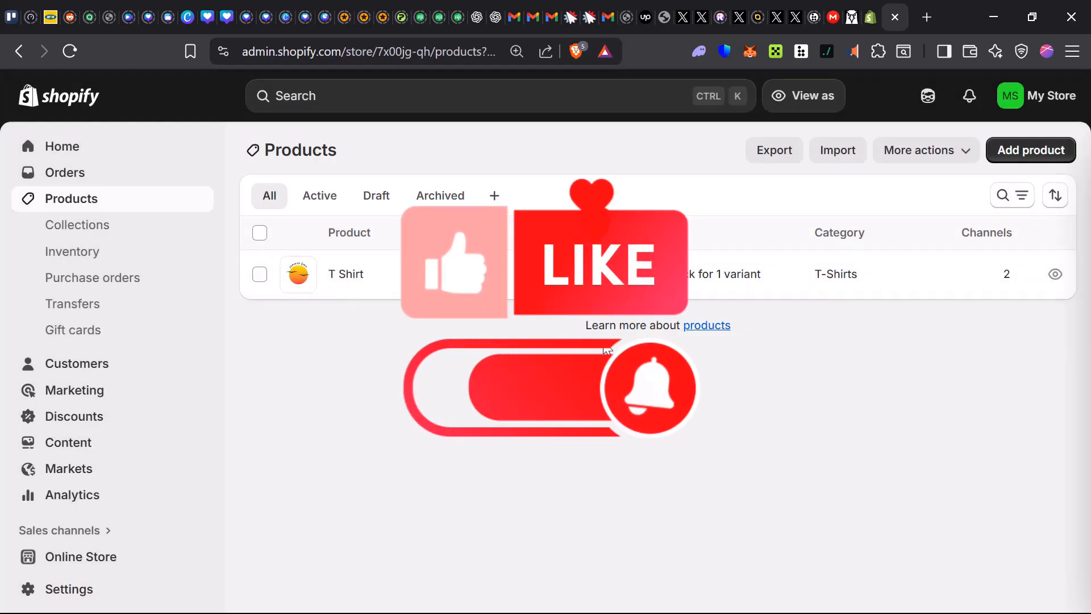